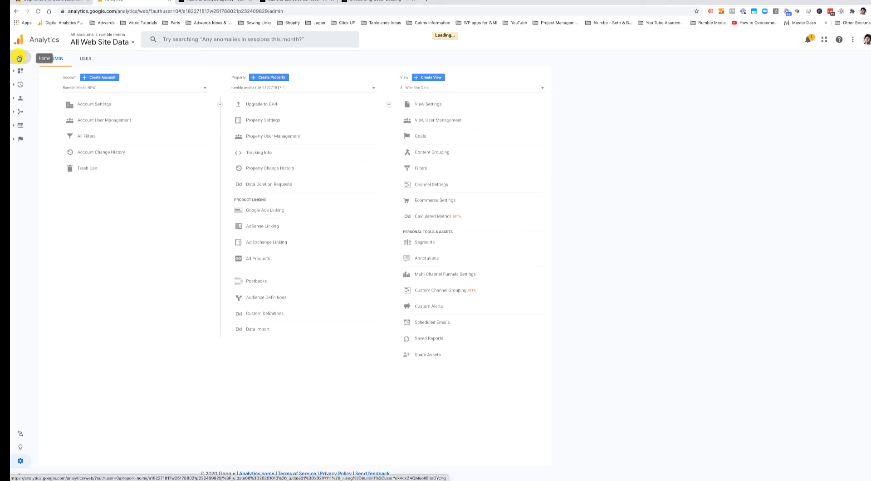
Step: Open the Home overview of the All Web Site Data view and examine its report cards and the customization options
left_click(19, 58)
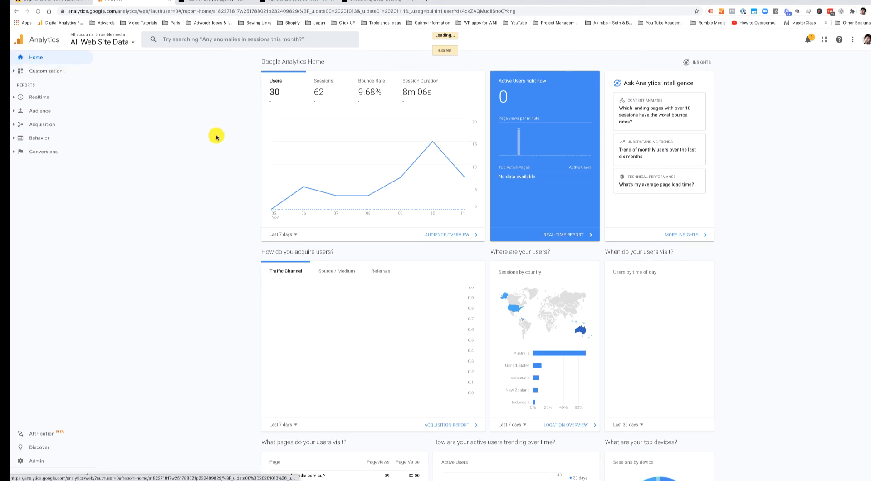
mouse_move(305, 178)
scroll(305, 177, "down", 6)
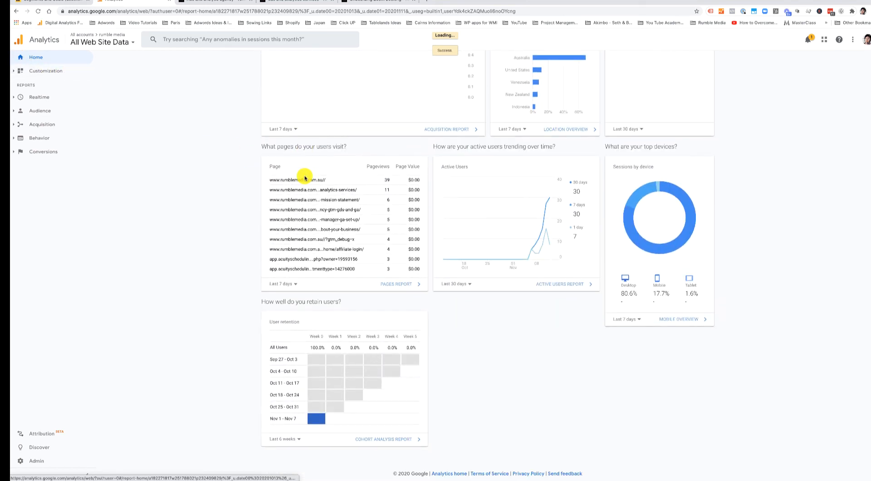
scroll(305, 178, "up", 3)
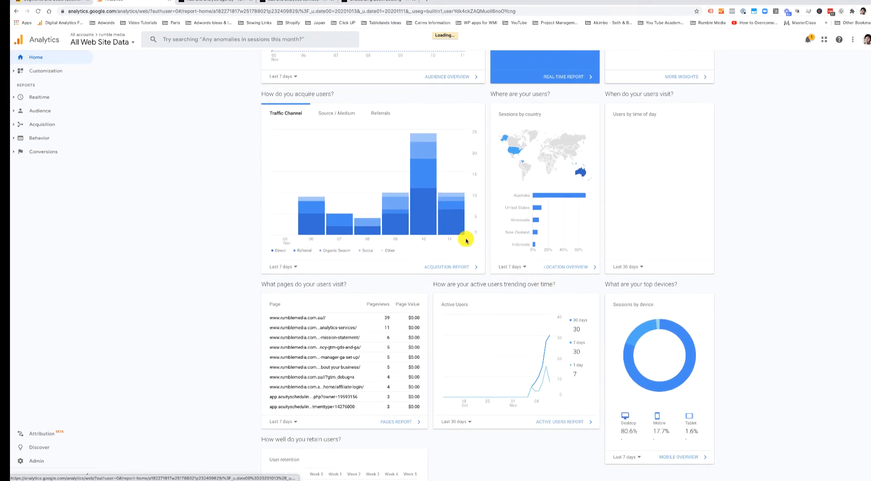
mouse_move(428, 236)
scroll(356, 228, "up", 3)
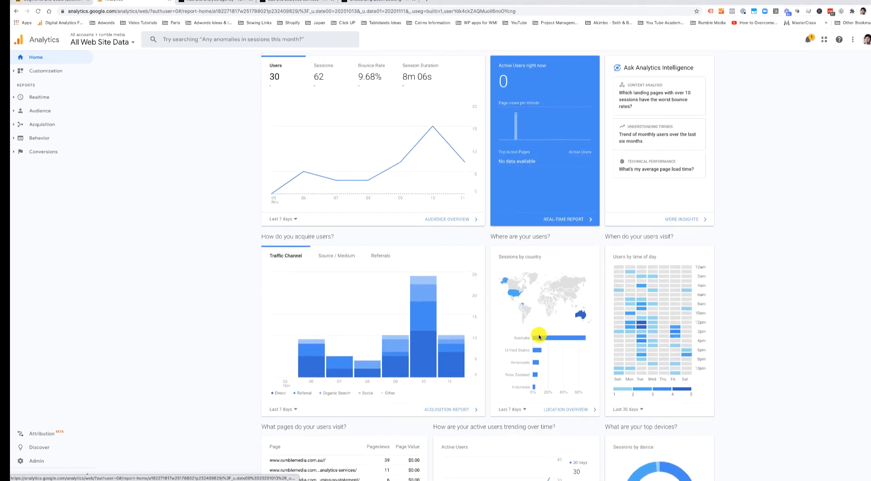
mouse_move(537, 365)
scroll(436, 291, "up", 1)
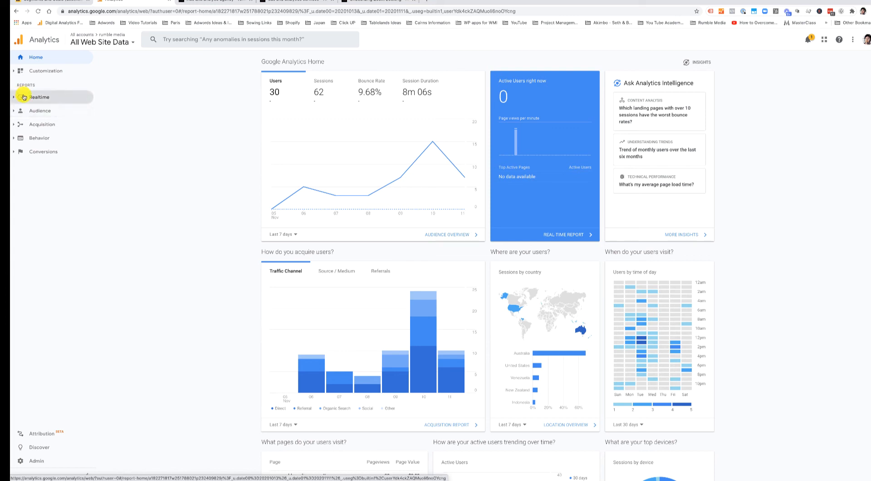
left_click(30, 72)
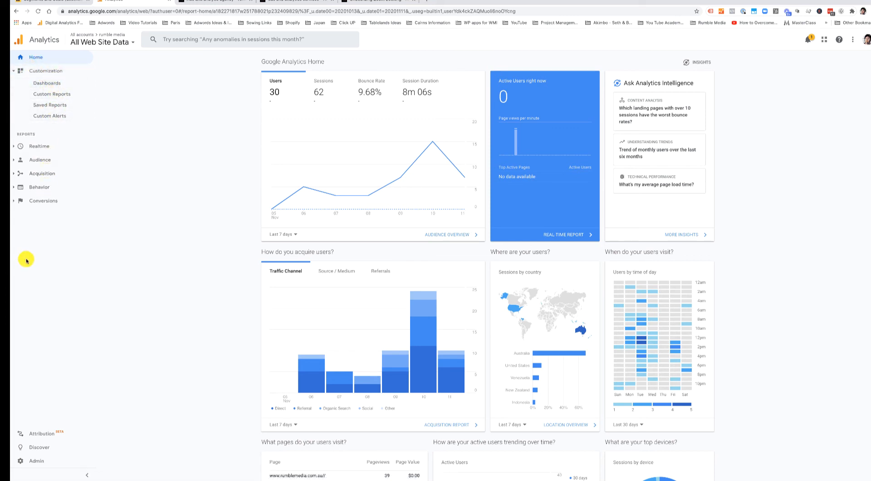
Step: Open the account administration and switch to the rumble media GA4 property
left_click(45, 463)
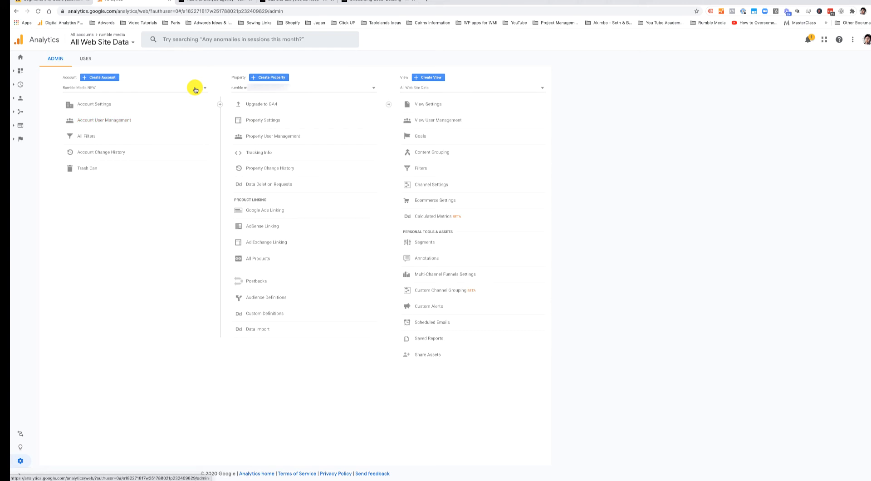
left_click(268, 89)
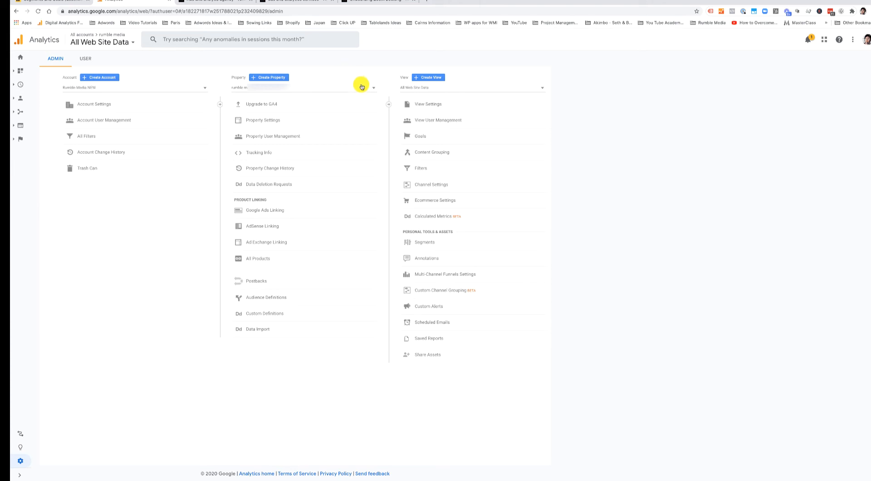
left_click(267, 89)
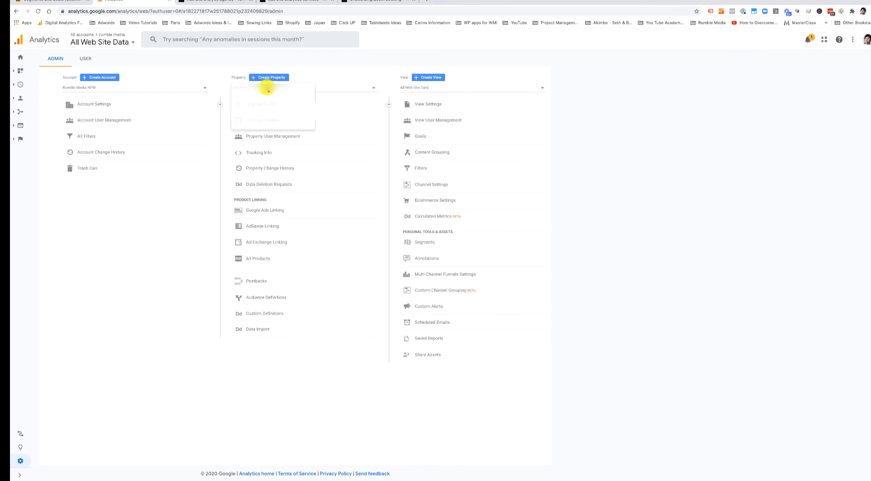
left_click(277, 116)
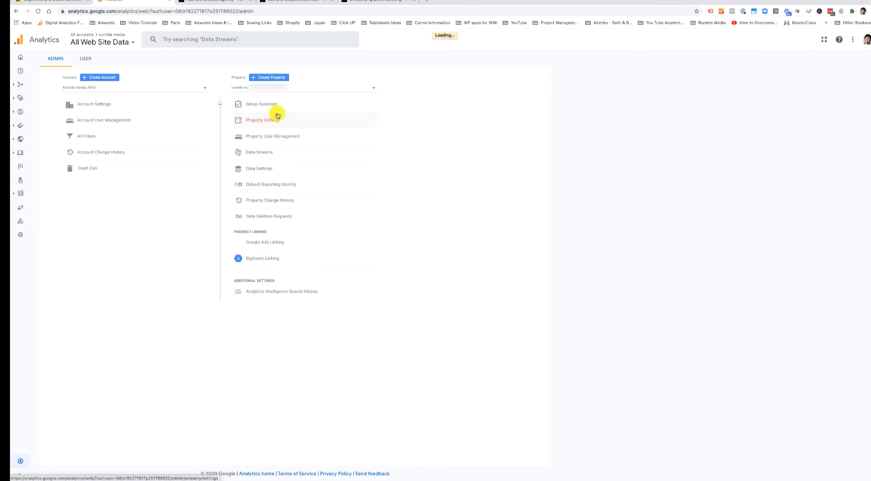
Step: Open the GA4 property's Home overview and examine its user, traffic, event and conversion cards
left_click(24, 58)
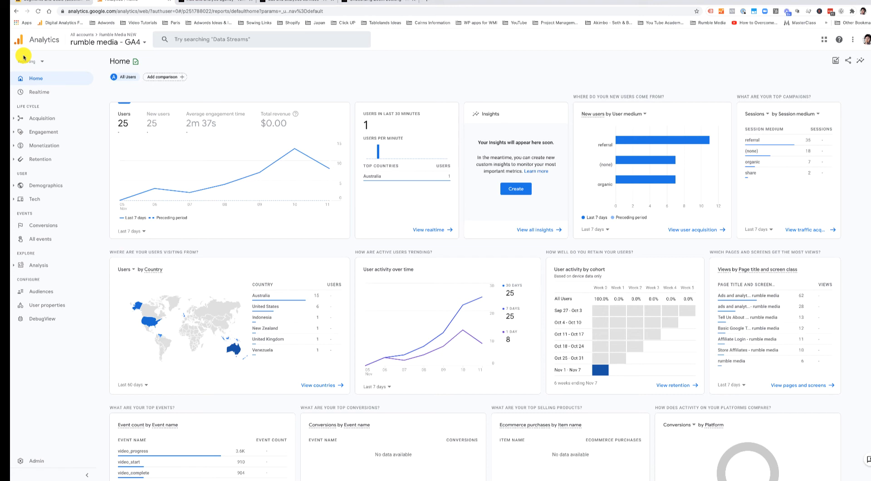
scroll(164, 123, "down", 2)
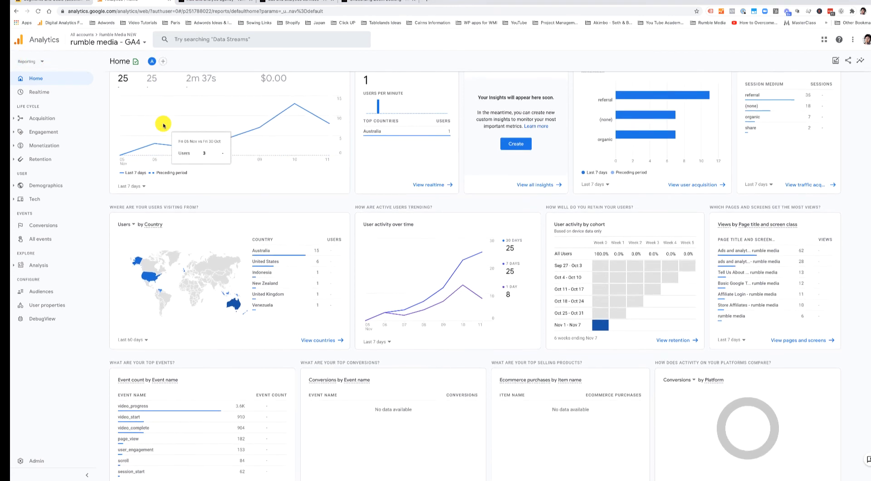
scroll(163, 125, "down", 2)
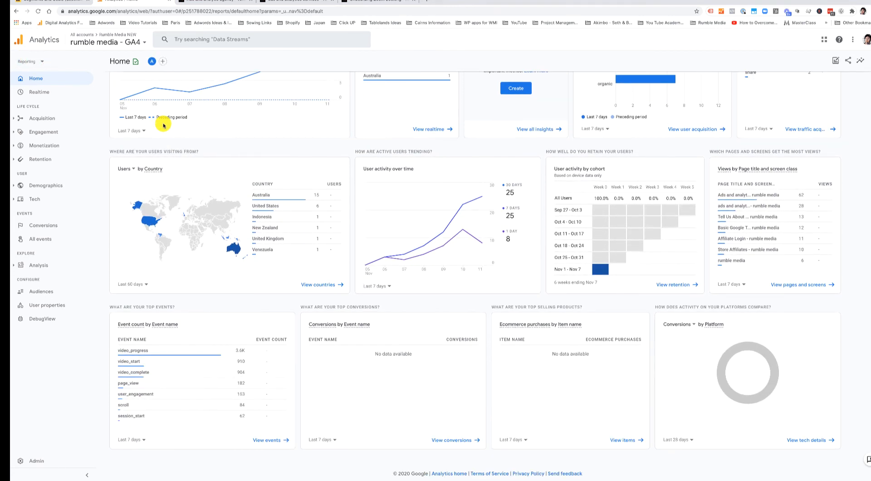
scroll(164, 126, "up", 4)
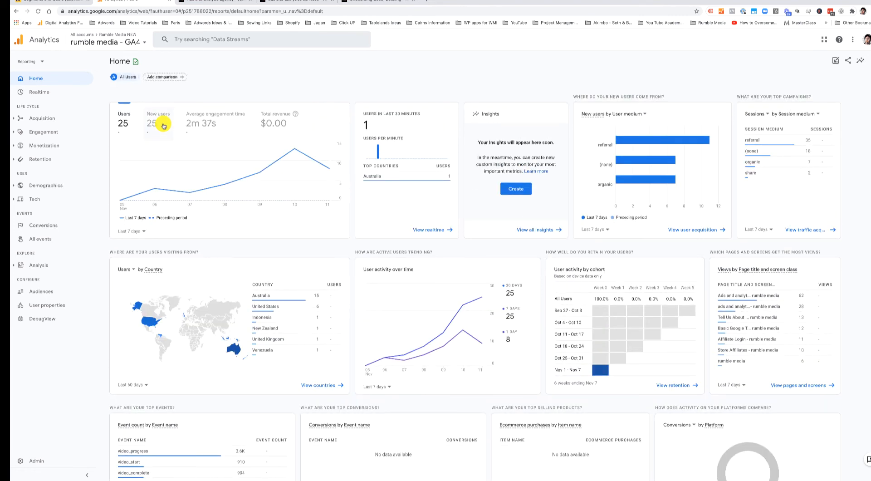
Step: Switch back to the All Web Site Data view of the rumble media Universal Analytics property
left_click(135, 44)
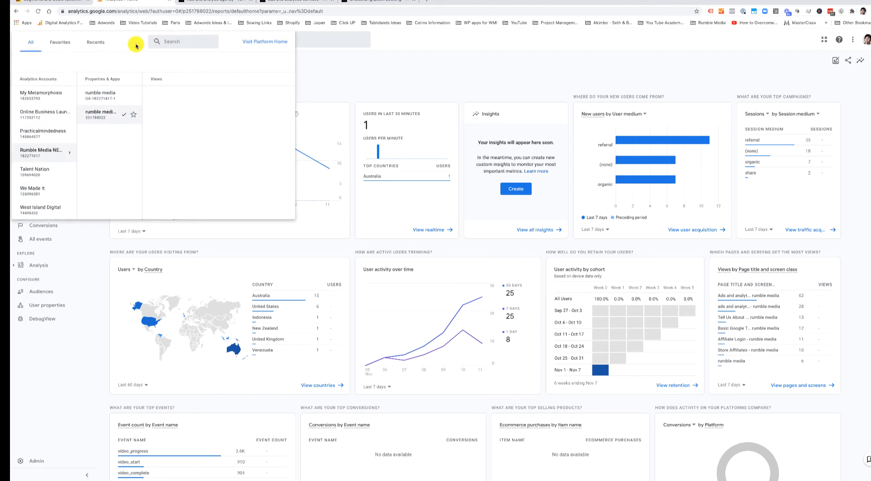
left_click(107, 93)
left_click(192, 98)
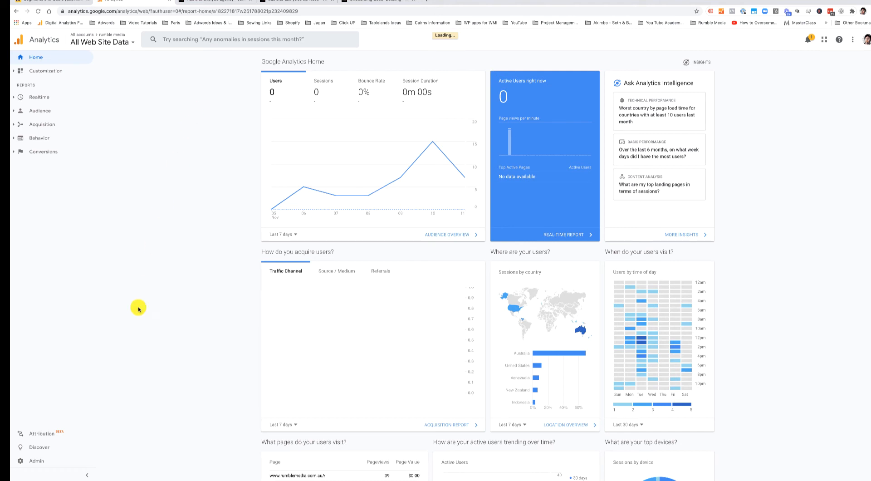
Step: Start a new goal with the Custom setup in the All Web Site Data view's administration
left_click(41, 461)
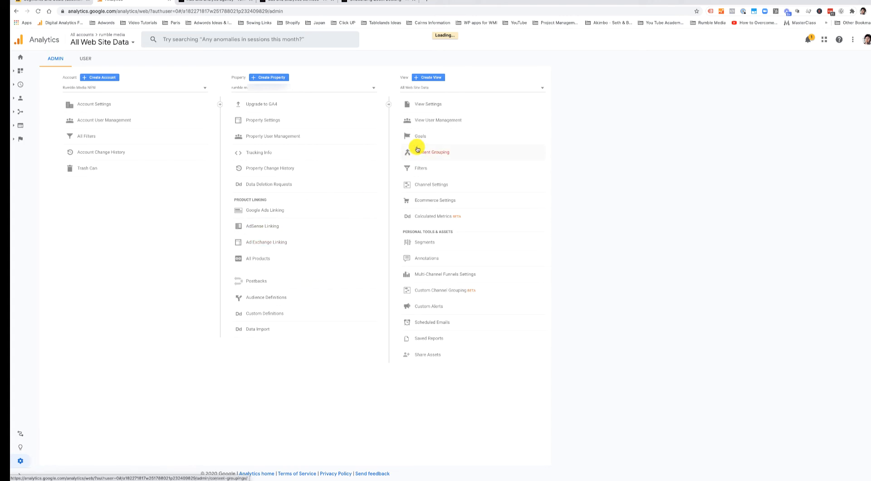
left_click(418, 137)
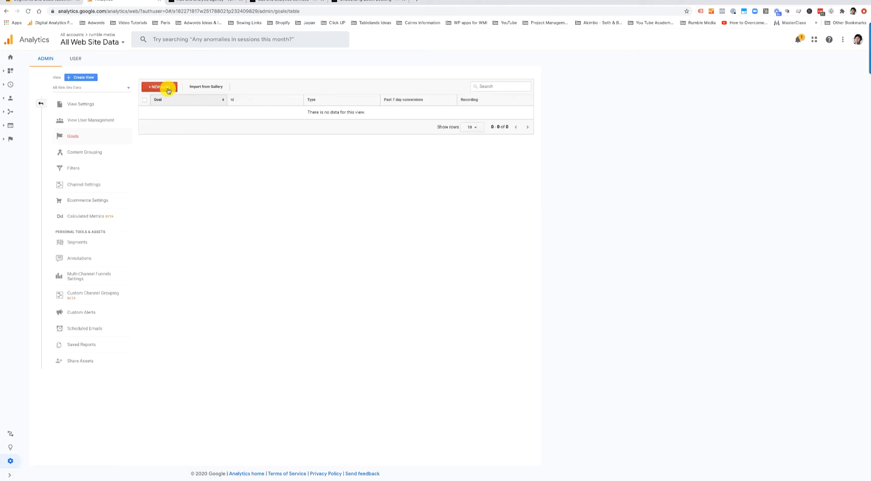
left_click(167, 88)
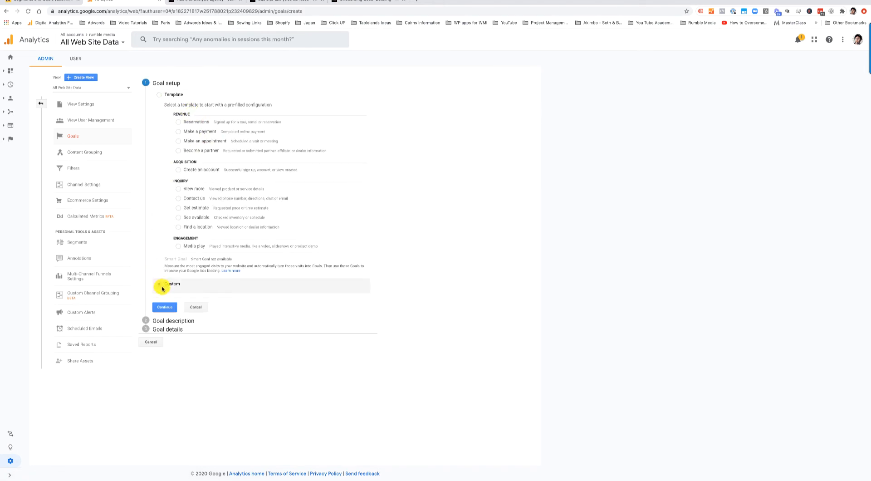
left_click(161, 286)
left_click(165, 306)
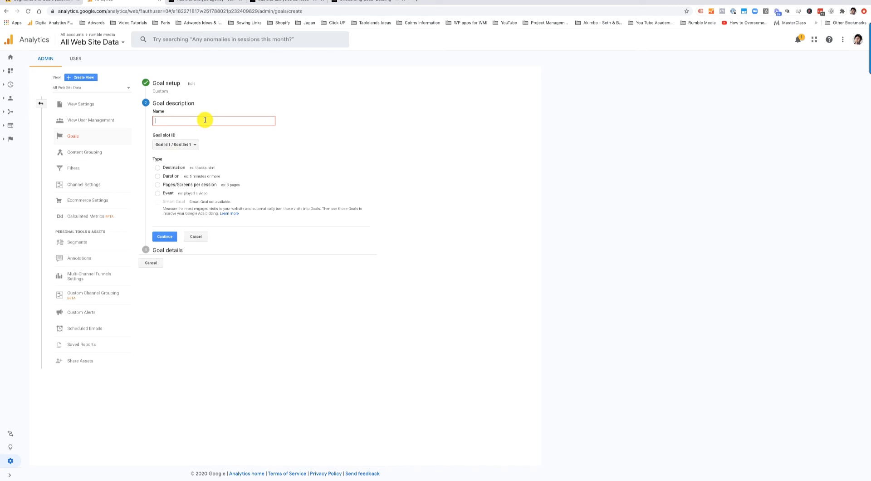
Step: Name the goal "E. Zoom Booking" and copy the path onboarding-zoom-meeting/ from the booking page's address
type("E")
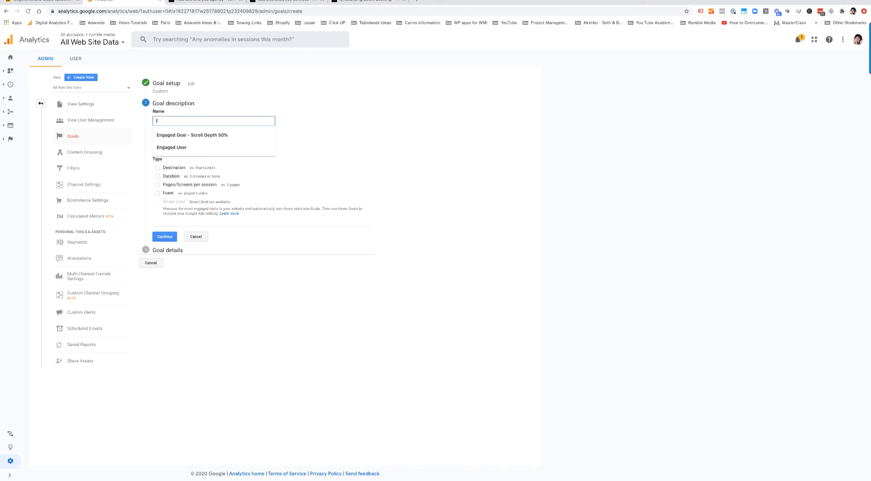
type(".")
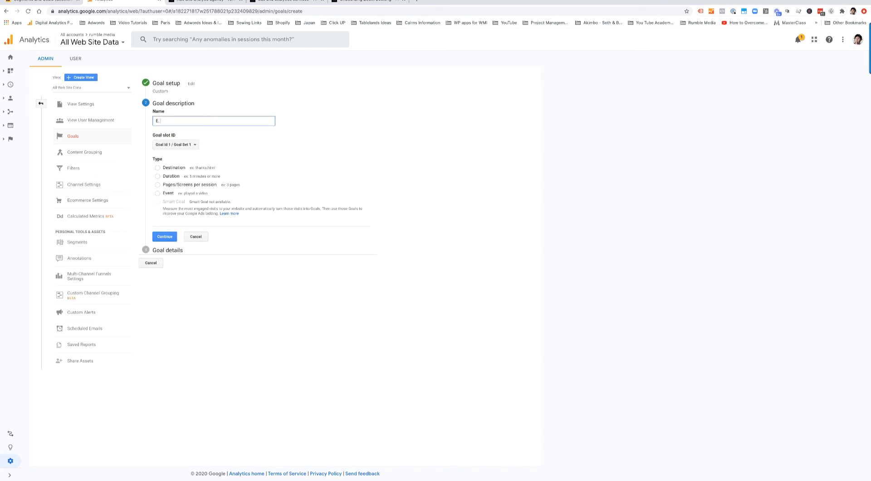
left_click(375, 7)
left_click_drag(107, 12, 178, 14)
key("super+c")
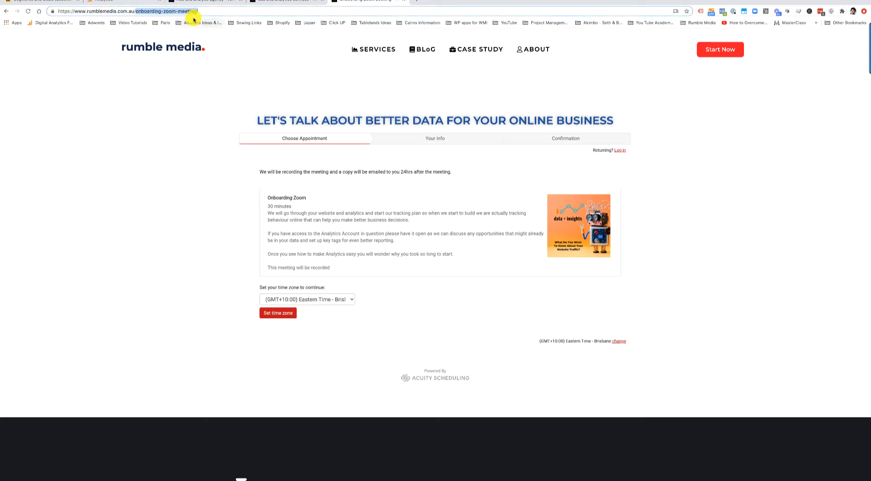
left_click(136, 2)
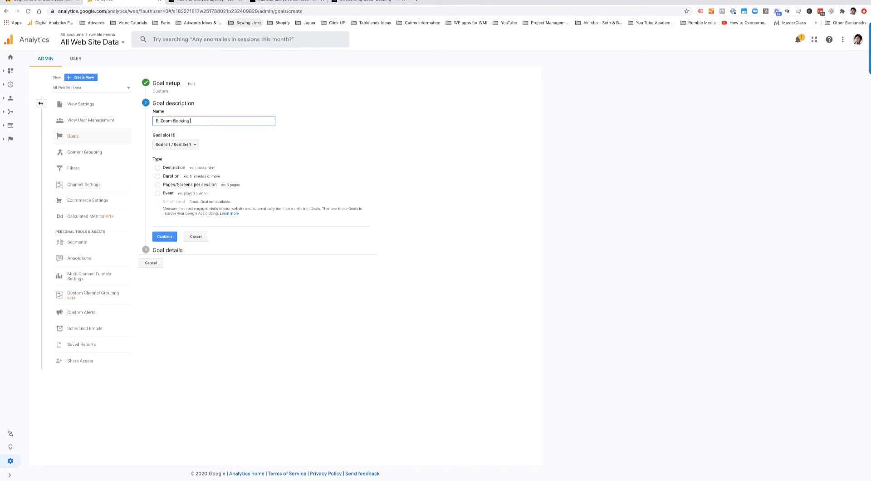
Step: Set the goal type to Destination and enter /onboarding-zoom-meeting/ as the destination page
left_click(158, 168)
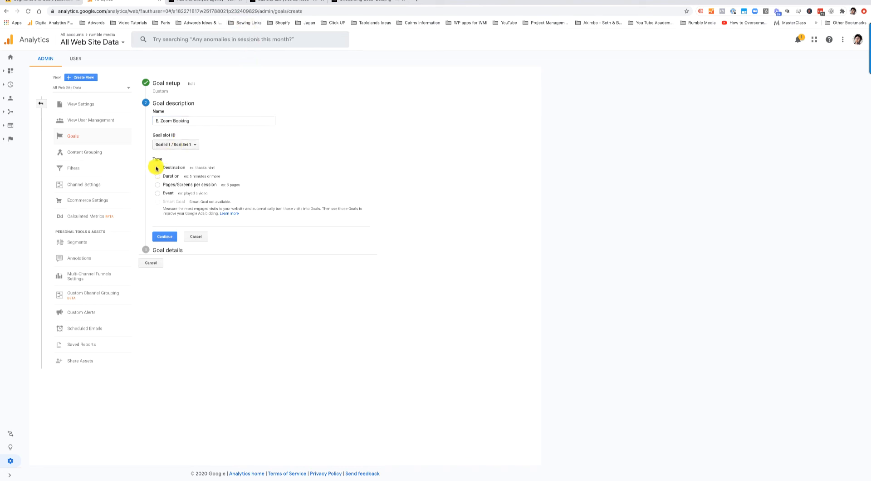
left_click(165, 234)
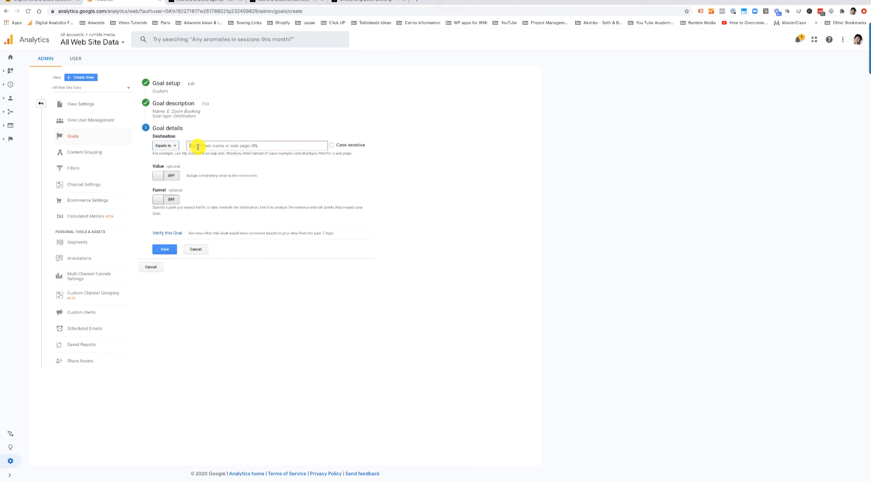
left_click(198, 146)
key("super+v")
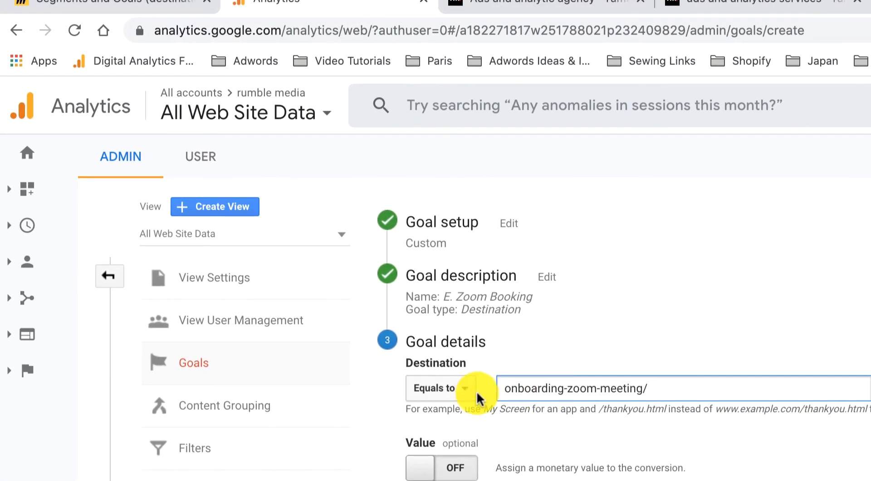
left_click(504, 383)
type("/")
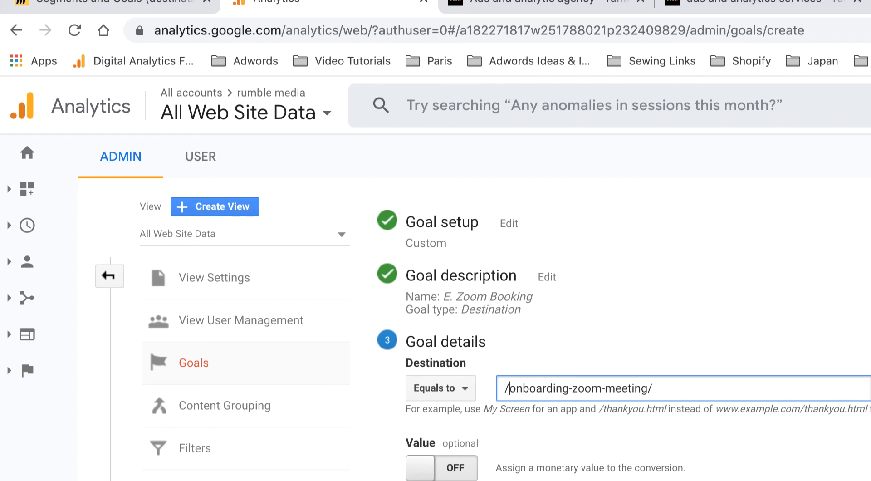
Step: Match the destination by Regular expression, remove the trailing slash from the path, and verify the goal again
left_click(449, 388)
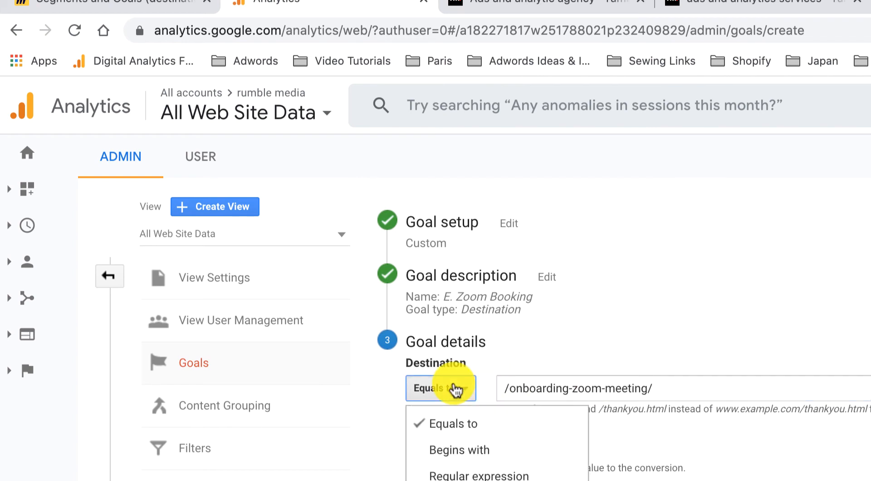
left_click(480, 476)
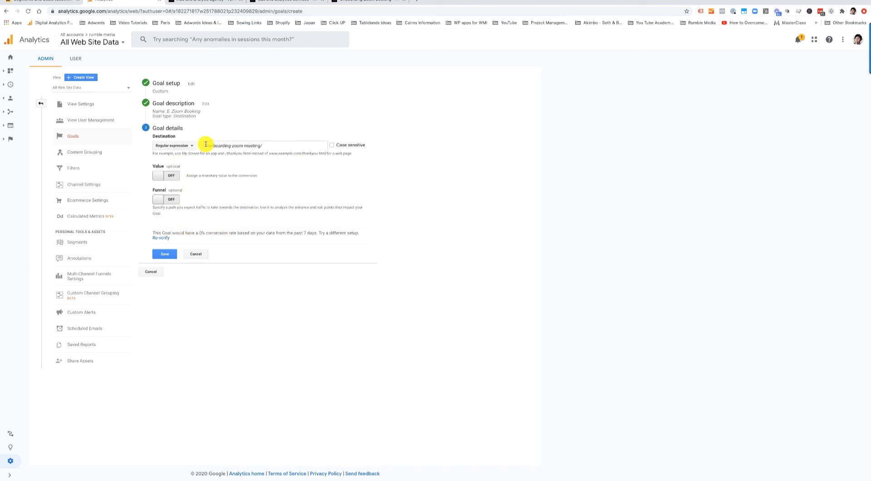
left_click(265, 145)
left_click(165, 238)
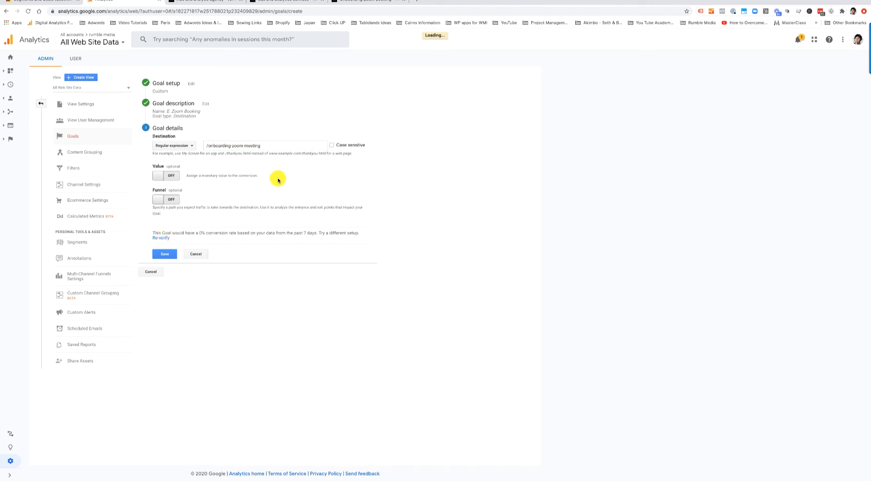
Step: Try verifying the goal without the leading slash, restore the destination to /onboarding-zoom-meeting, and save the goal
left_click(203, 146)
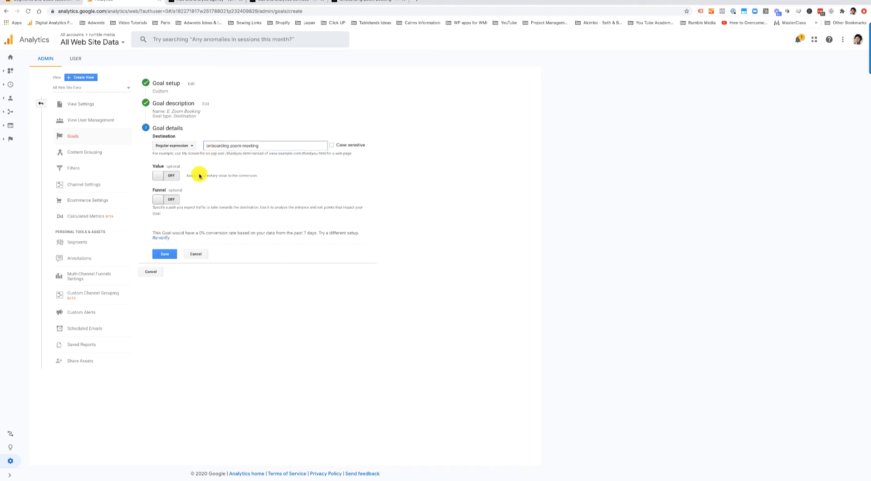
left_click(163, 238)
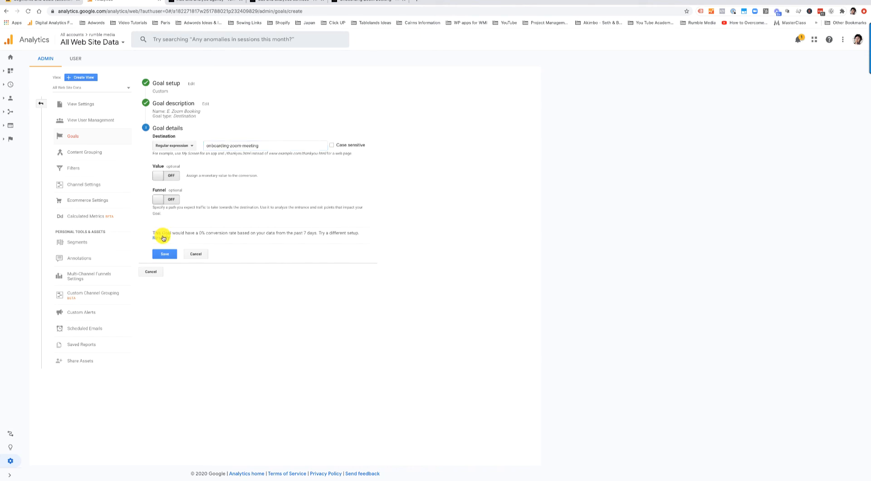
left_click(206, 145)
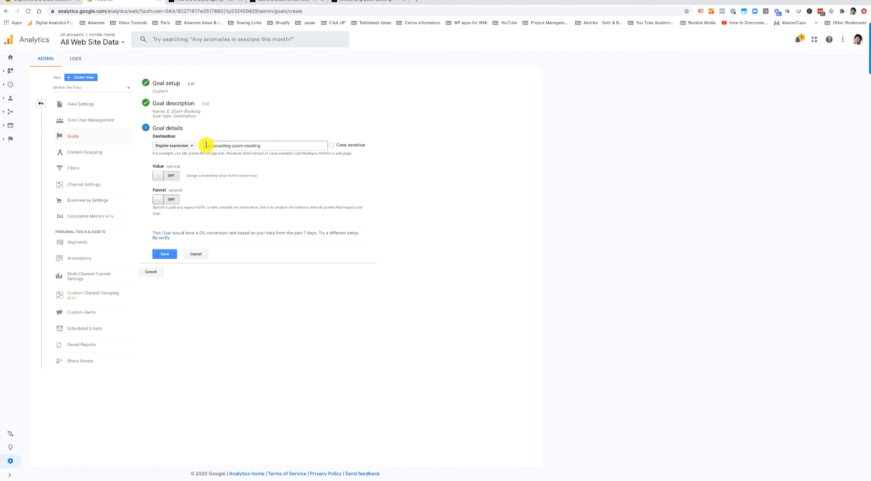
left_click(173, 251)
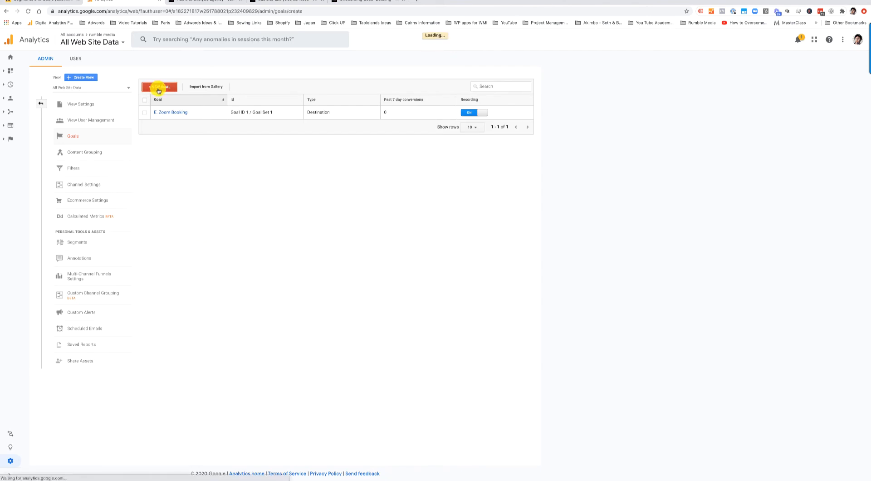
Step: Create a custom goal named "E. Zoom Booking Funnel" with Destination as its type
left_click(157, 87)
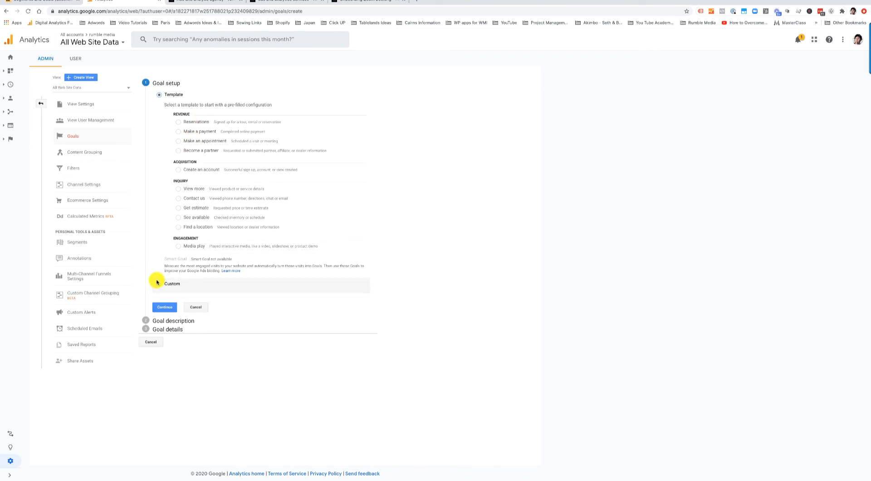
left_click(158, 285)
left_click(164, 307)
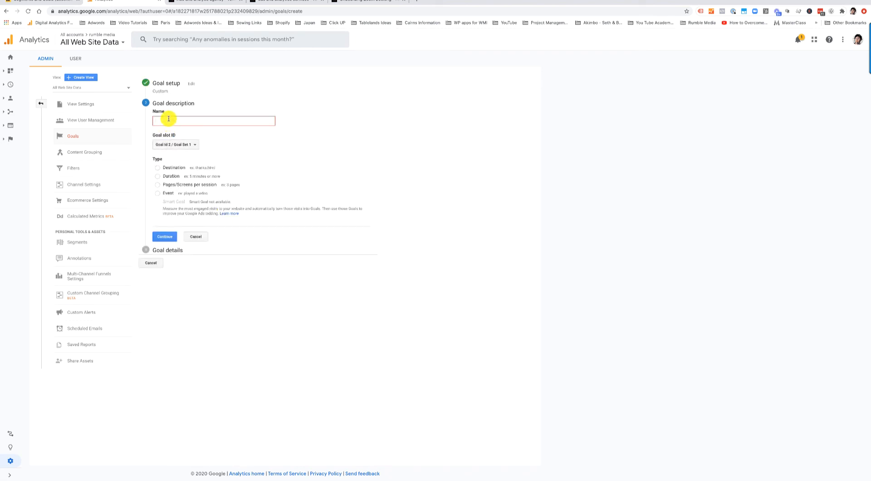
type("E. Z")
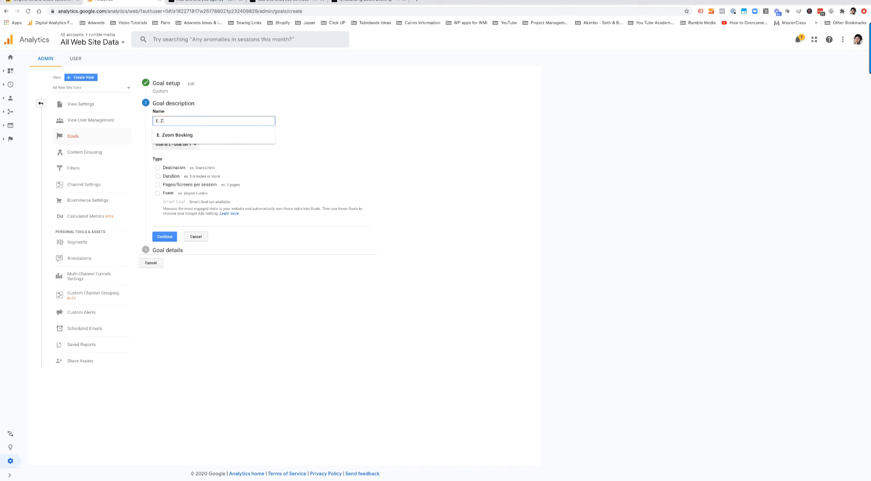
type("oom Boo")
type("kin")
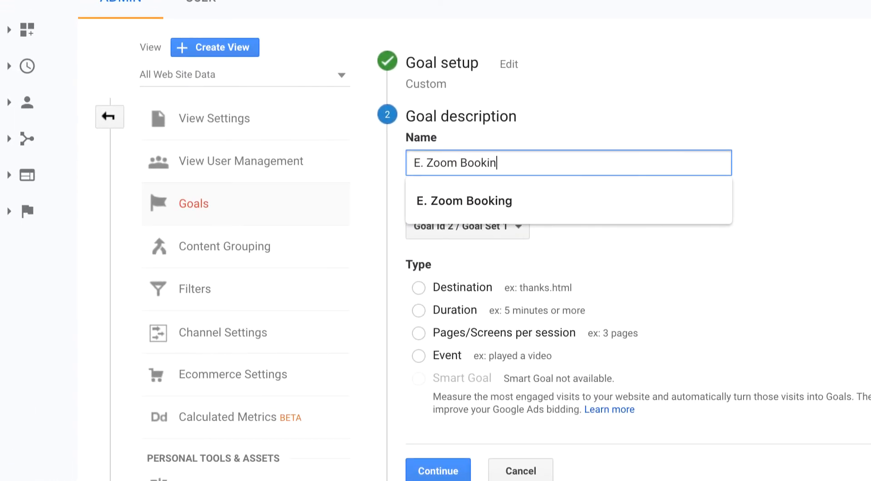
type("g Funnel")
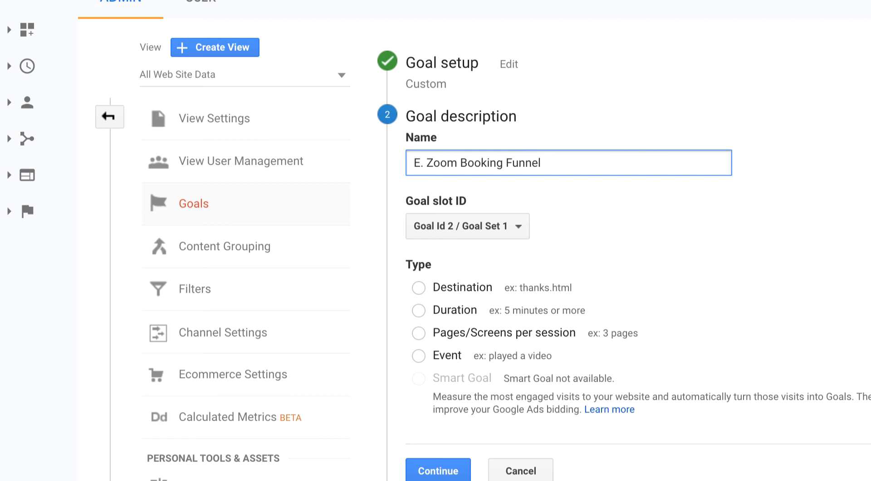
left_click(413, 284)
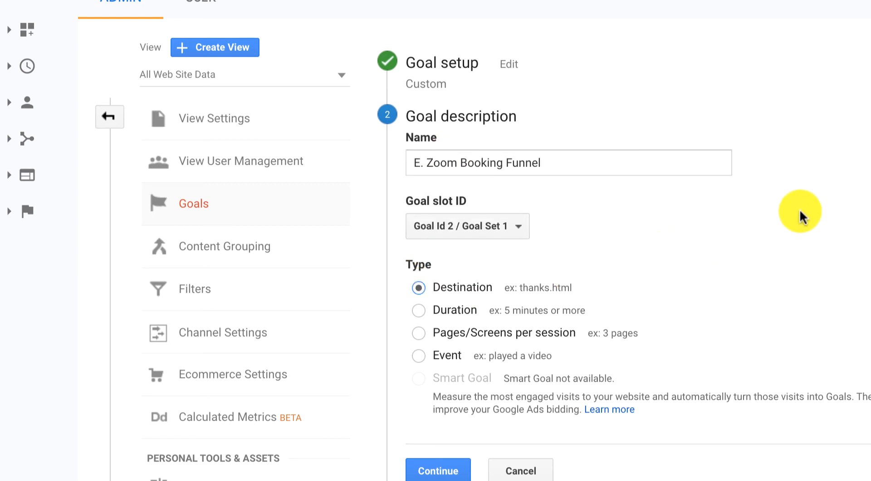
left_click(447, 470)
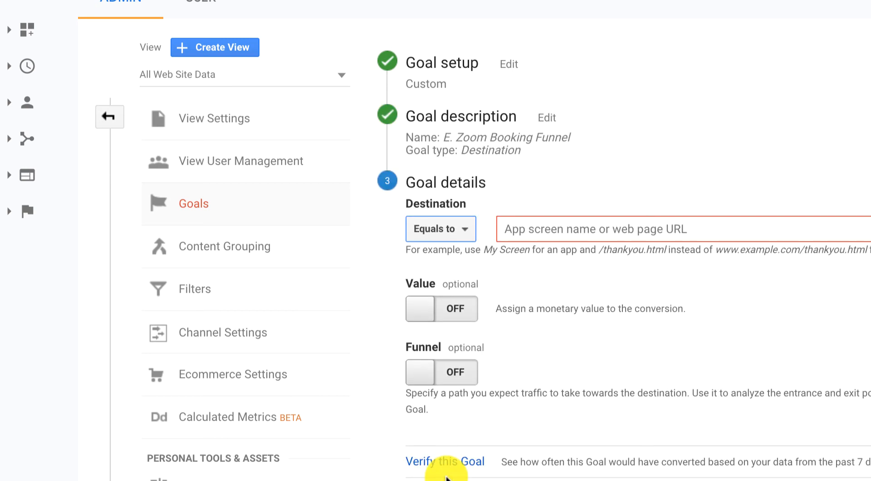
Step: Enter /onboarding-zoom-meeting without a trailing slash as the goal's destination and match it by Regular expression
left_click(505, 226)
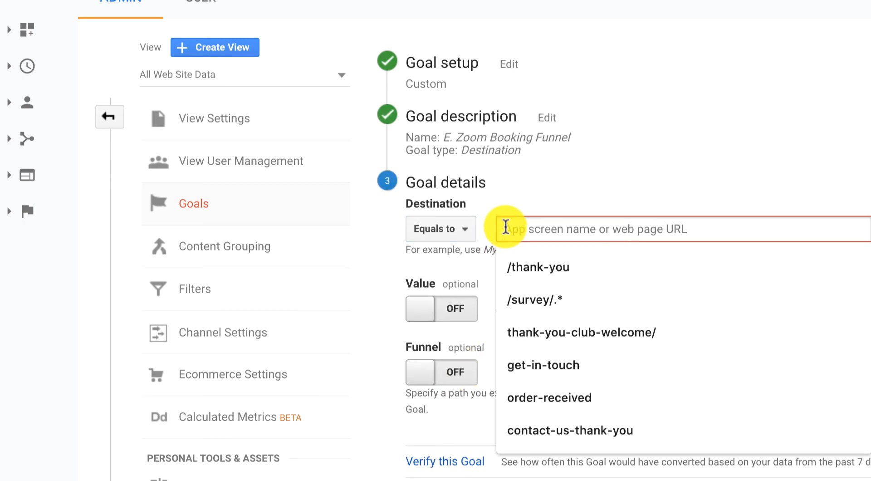
key("ctrl+v")
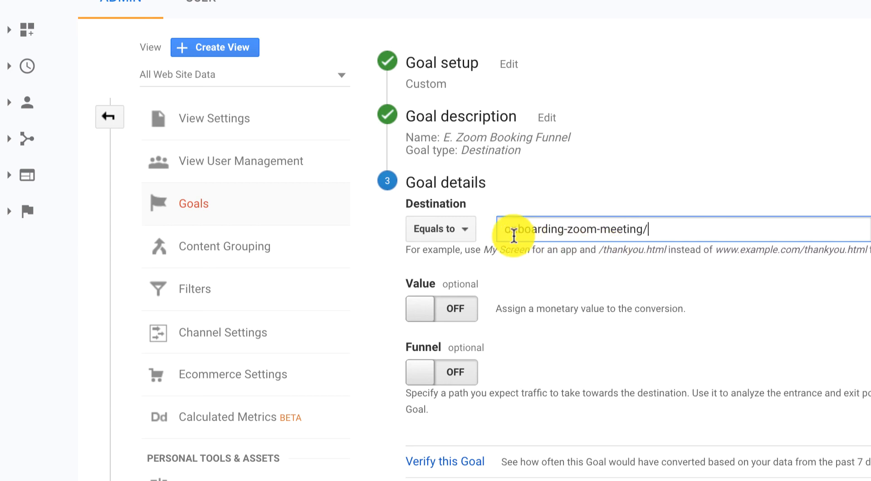
left_click(504, 227)
type("/")
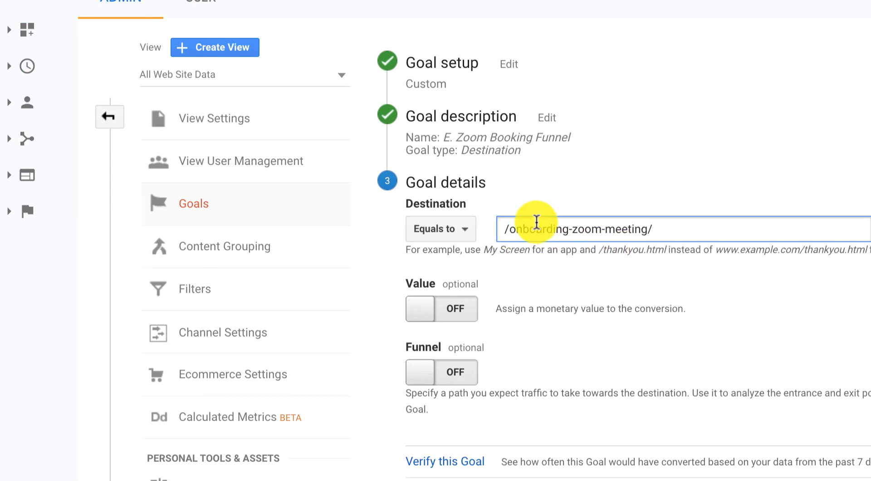
left_click(662, 227)
key("BackSpace")
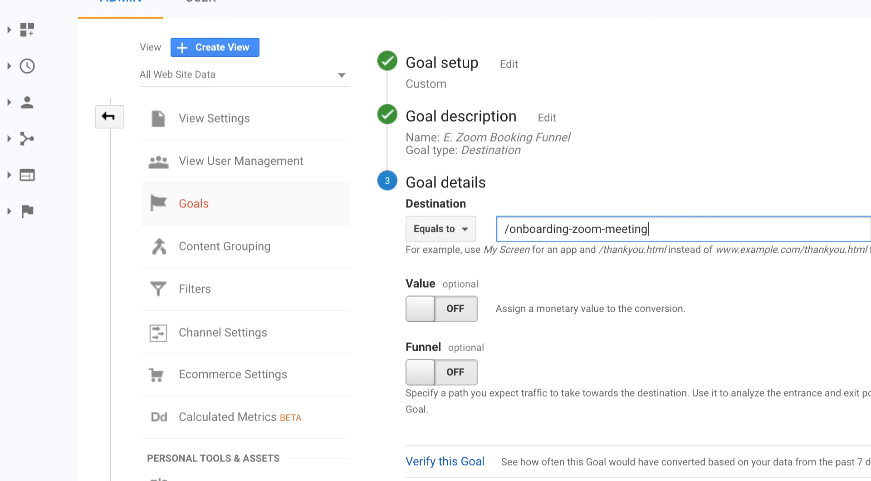
left_click(415, 230)
left_click(453, 321)
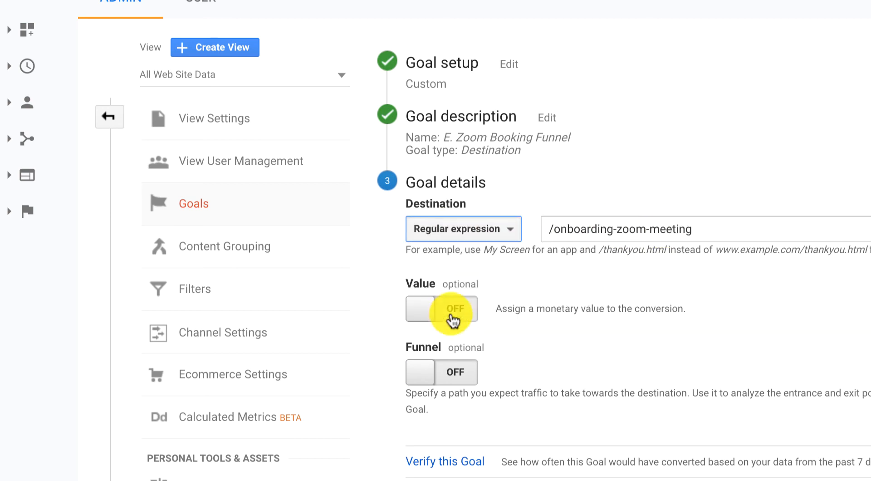
Step: Turn on the goal's funnel and set the destination match to Equals to
left_click(458, 375)
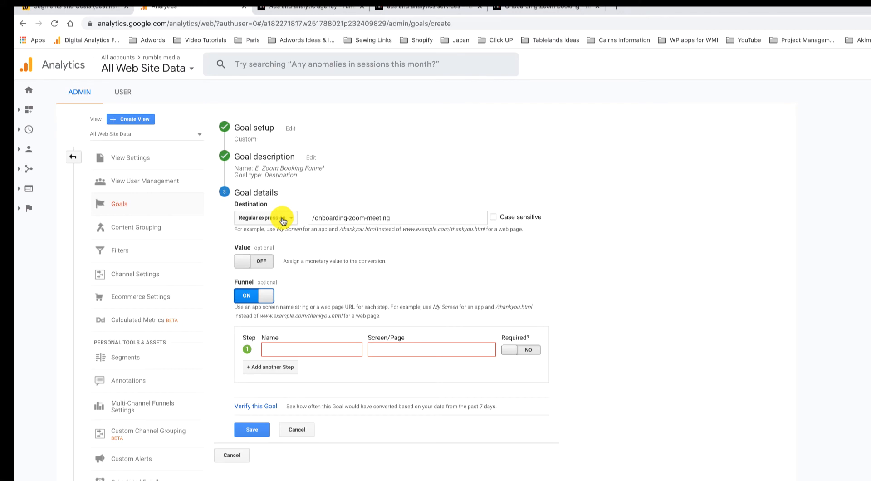
left_click(283, 220)
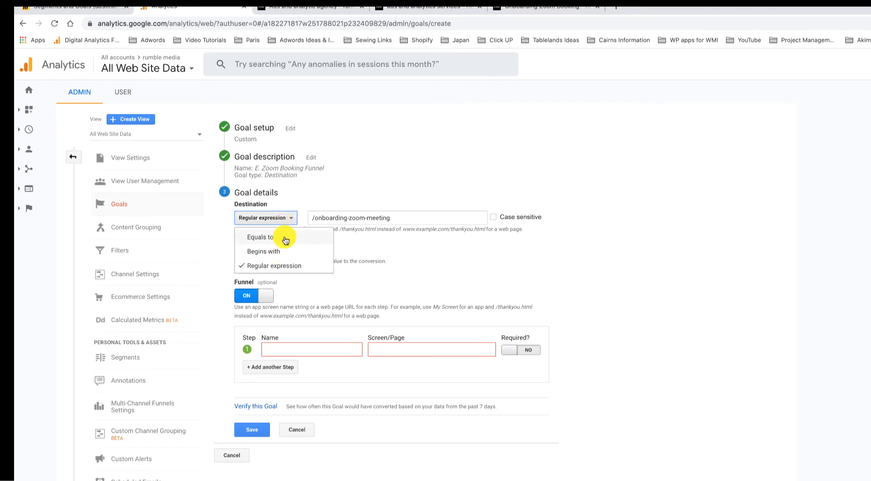
left_click(285, 237)
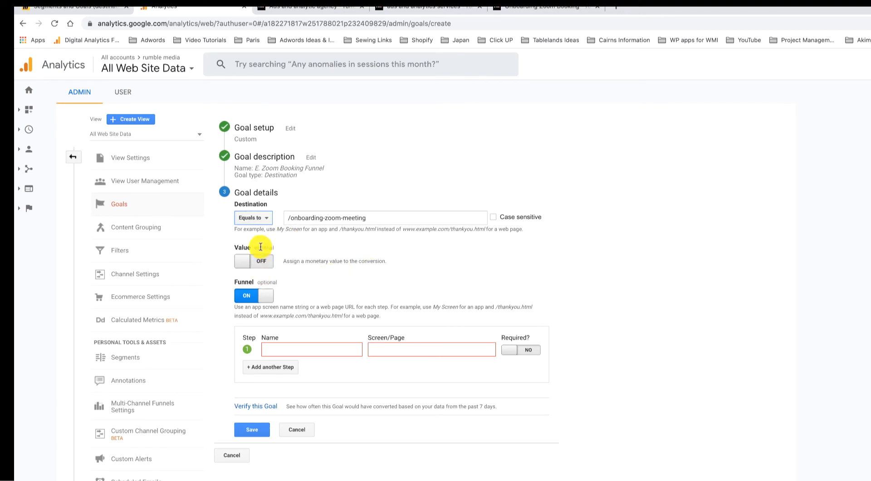
Step: Define the first funnel step as Home with the page / and make it required
left_click(272, 349)
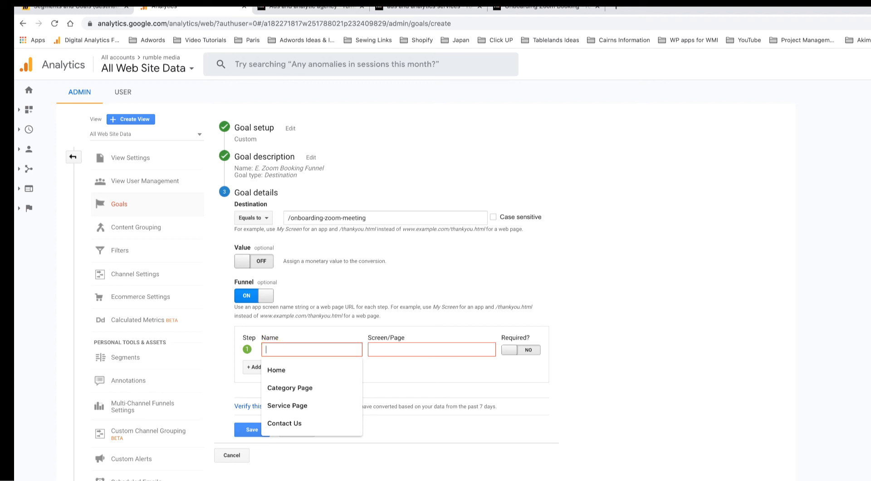
type("Home")
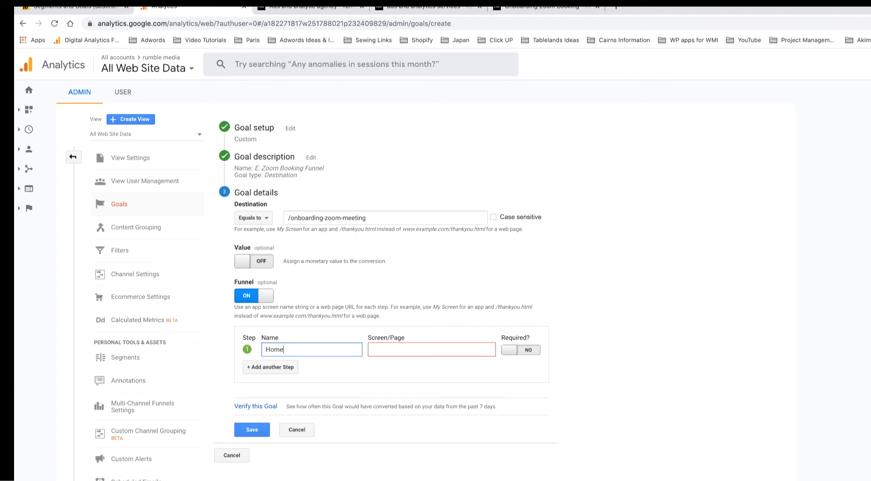
left_click(403, 356)
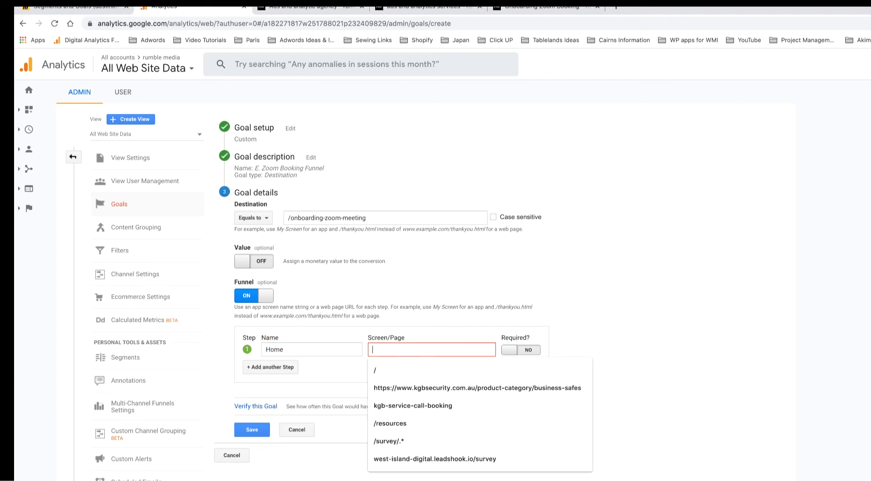
type("/")
left_click(522, 351)
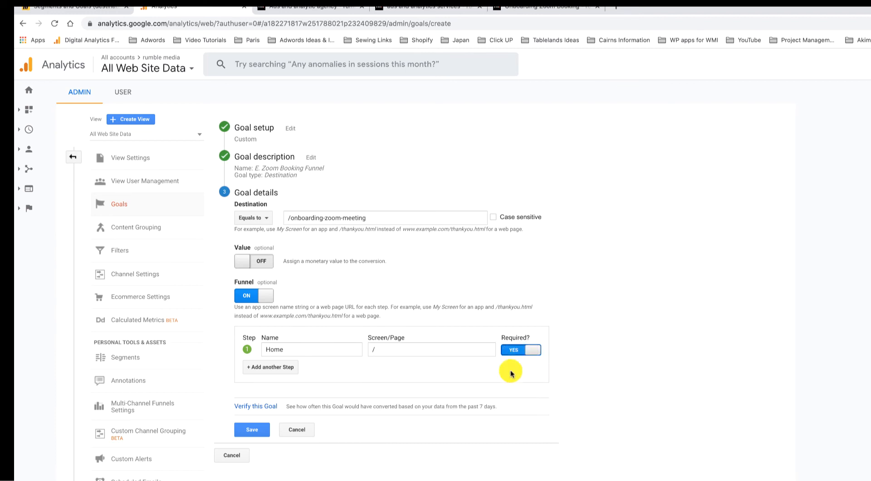
Step: Duplicate the goal creation tab and open the Source/Medium report in the original to check the "ads + analytics Step 3" segment
right_click(200, 7)
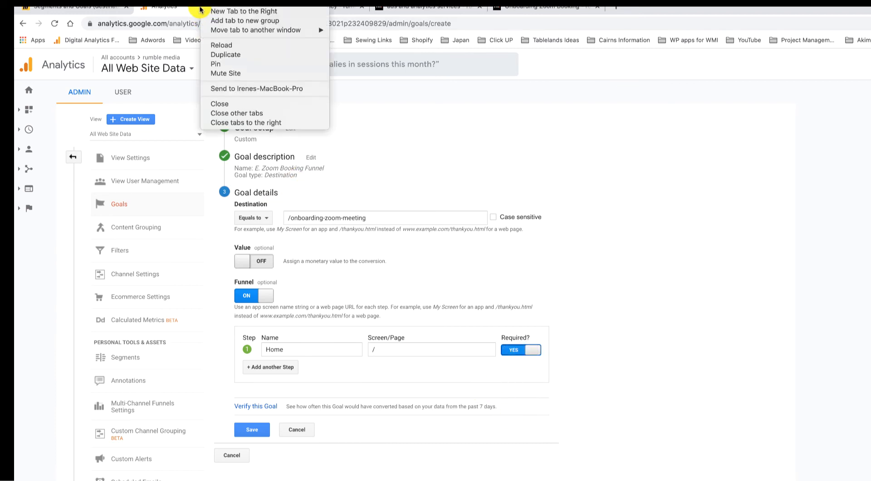
left_click(223, 55)
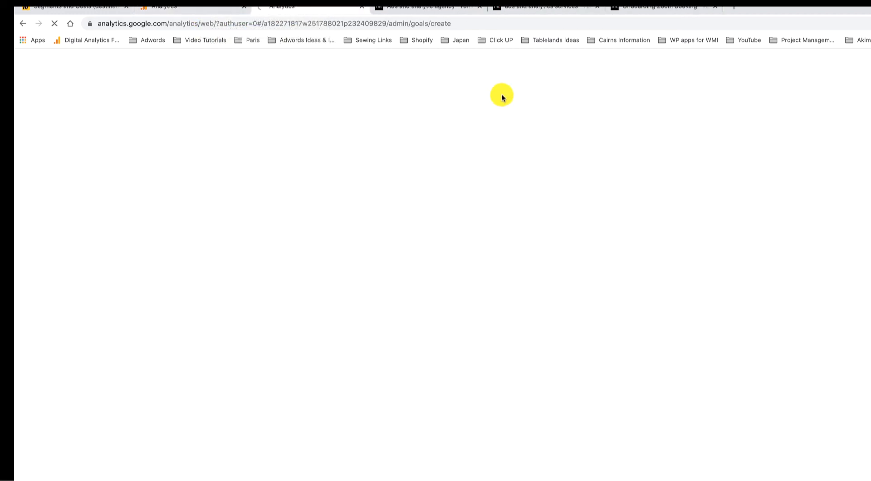
left_click(173, 9)
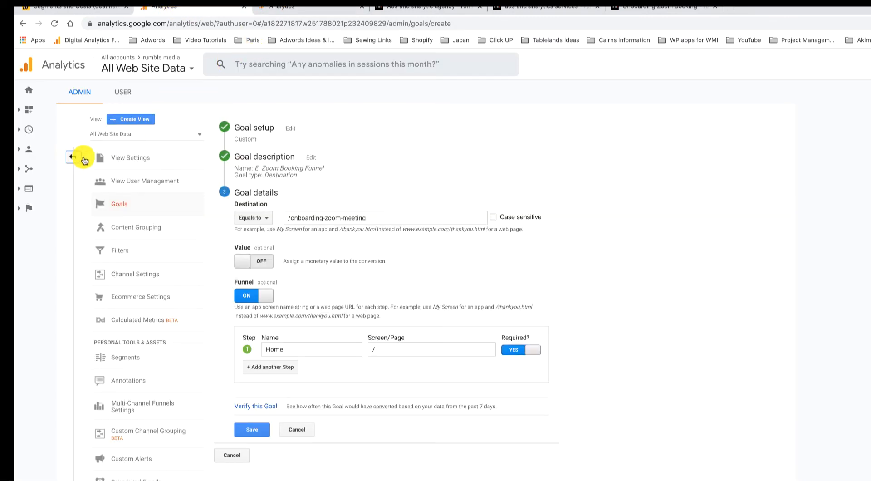
left_click(113, 157)
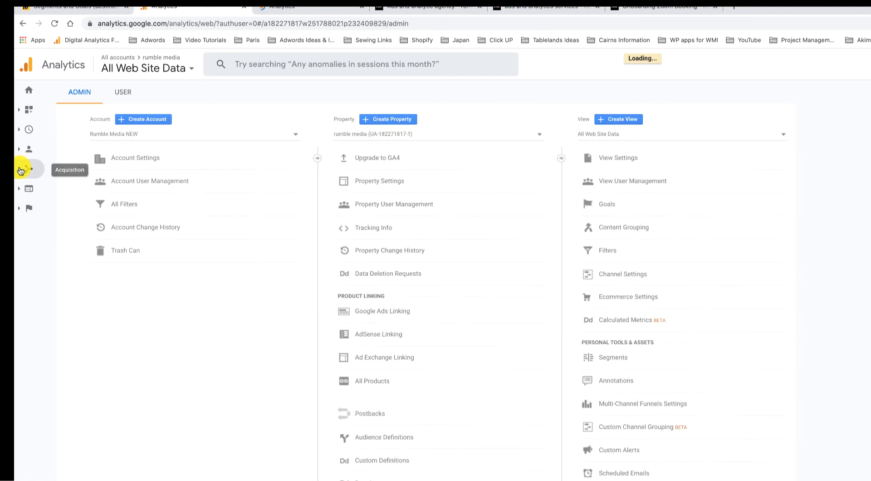
left_click(23, 171)
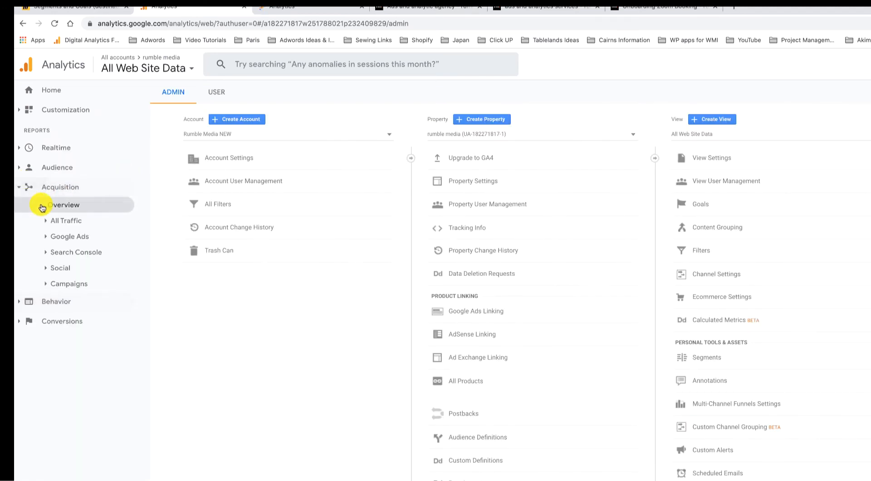
left_click(71, 222)
mouse_move(492, 124)
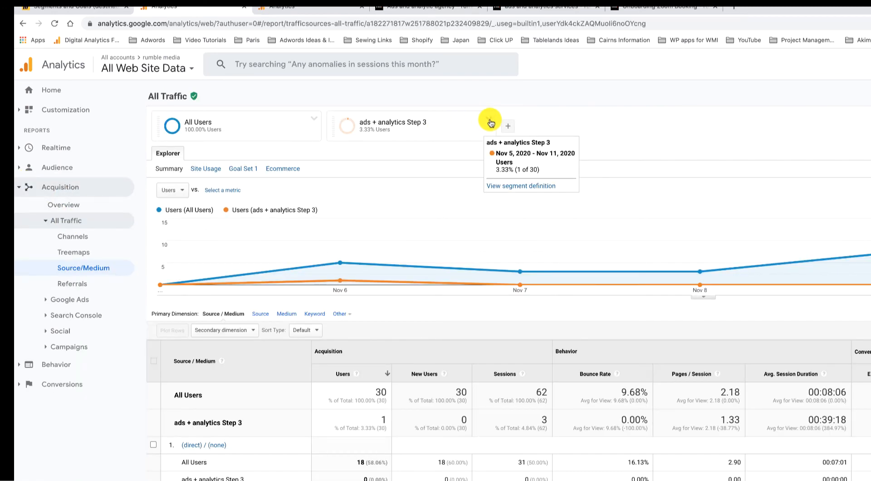
left_click(504, 186)
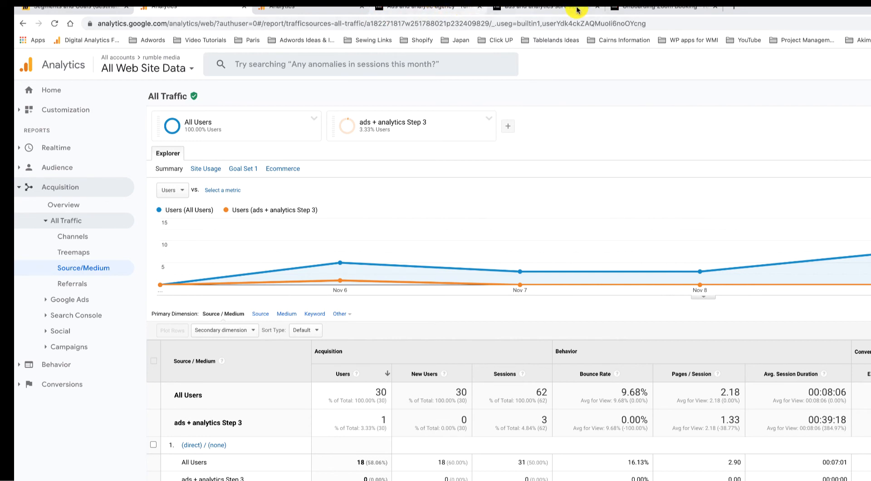
Step: Start a custom goal in the duplicated tab and name it "E. Zoom Booking Funnel"
left_click(312, 8)
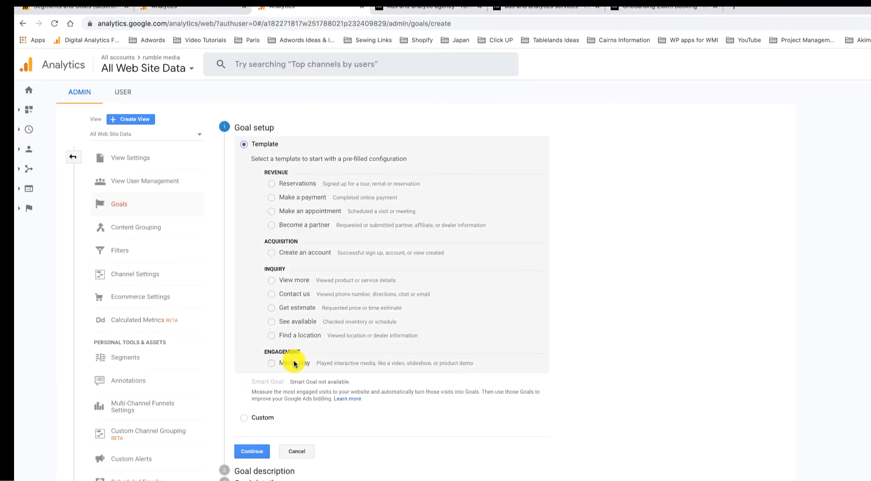
left_click(264, 421)
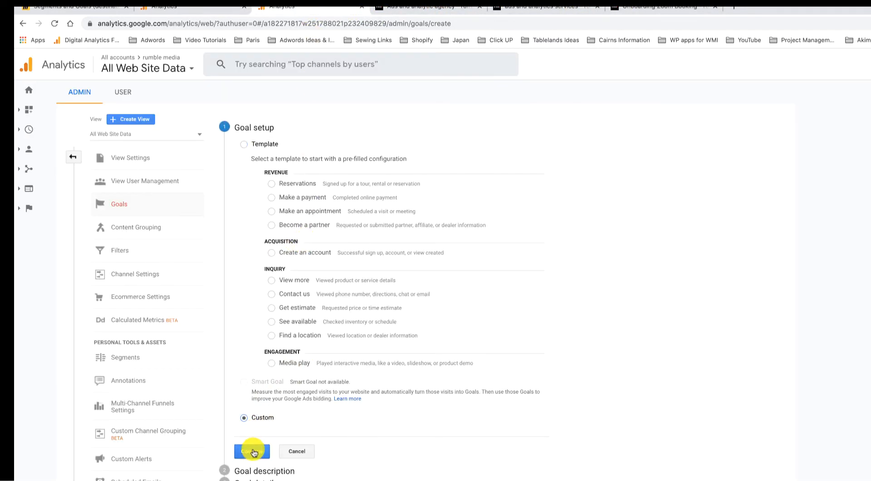
left_click(252, 451)
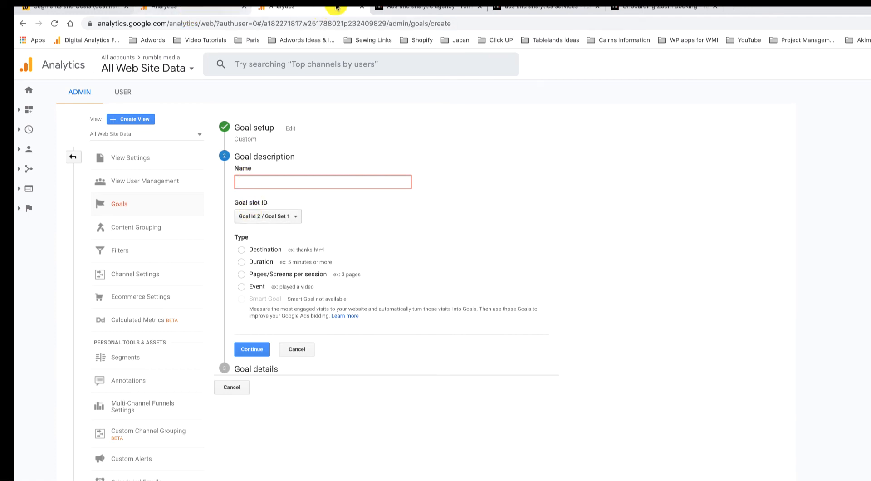
left_click(212, 8)
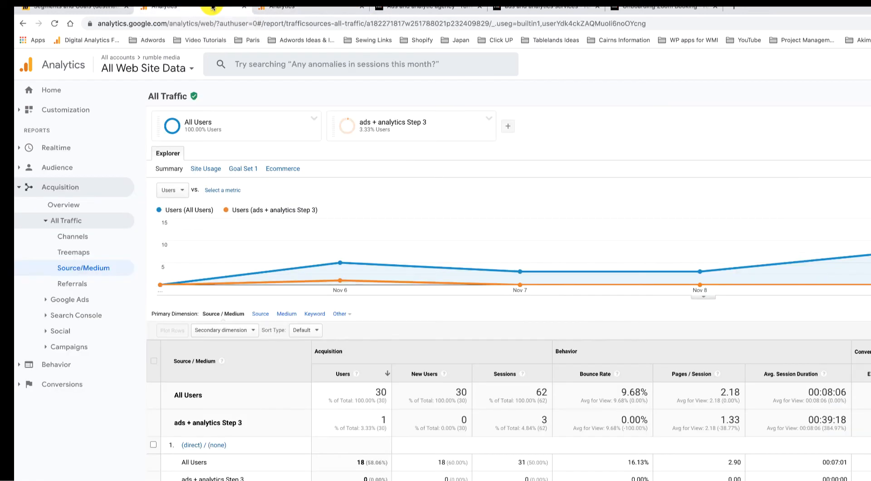
left_click(270, 8)
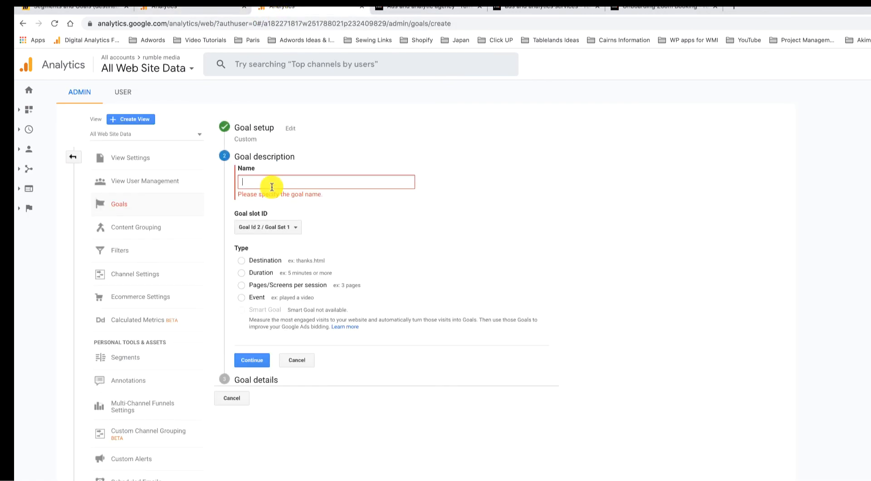
type("A")
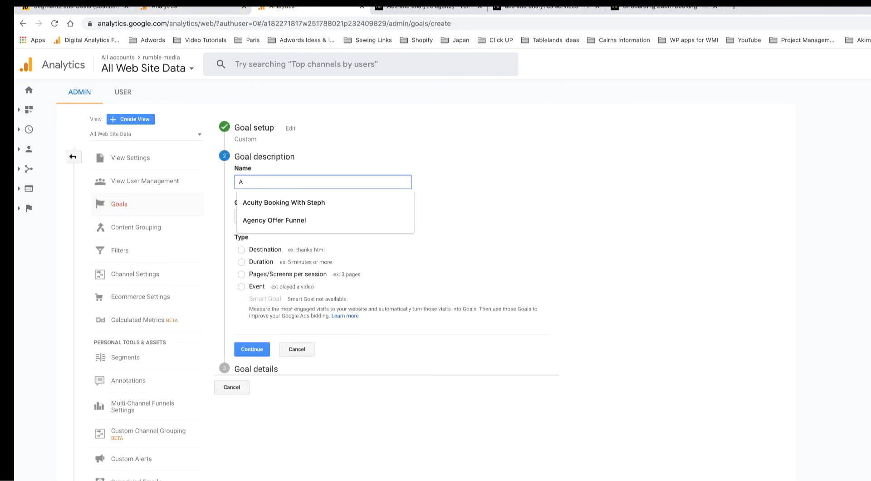
key("BackSpace")
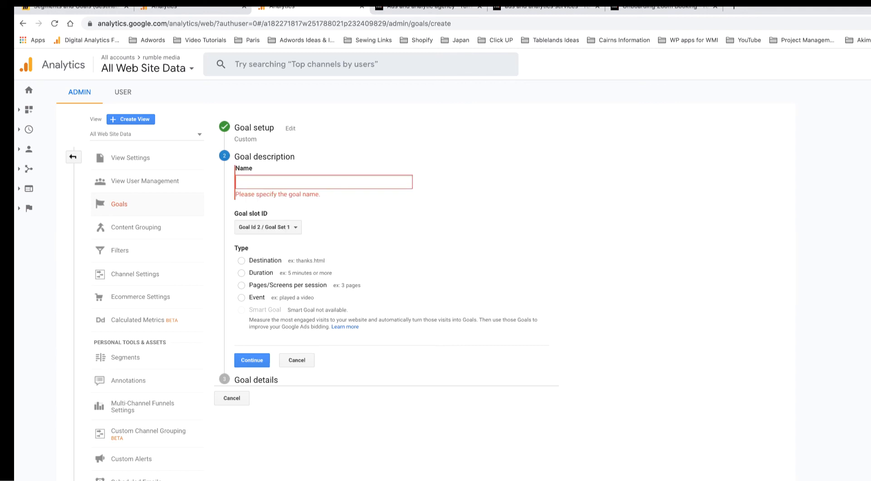
type("E. Zoom Booking")
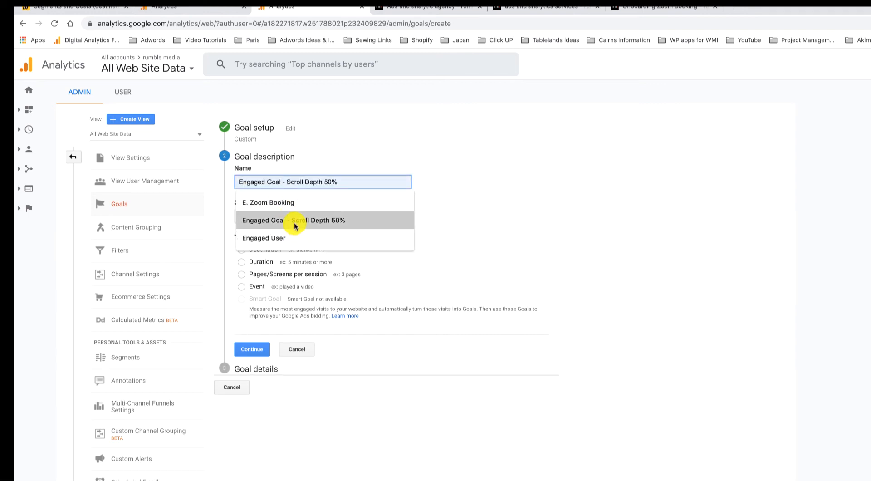
left_click(292, 204)
type("Funnel")
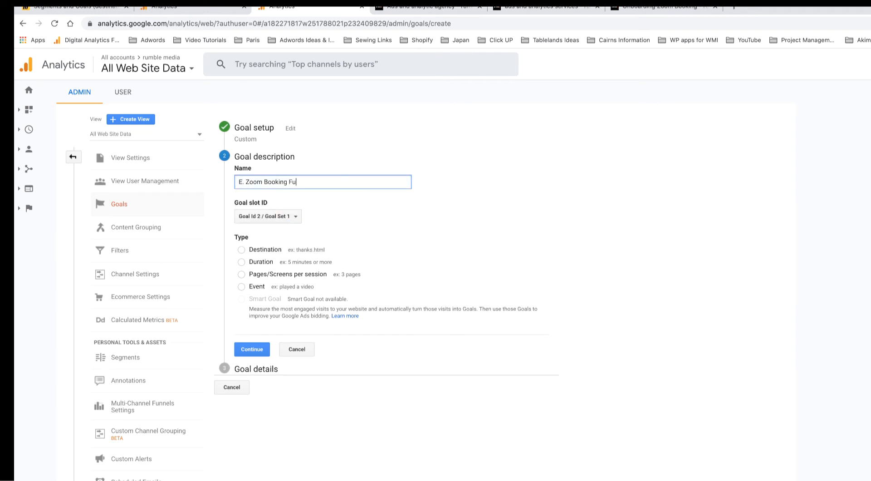
Step: Make the goal a Destination type and set its destination to Equals to /onboarding-zoom-meeting/
left_click(242, 249)
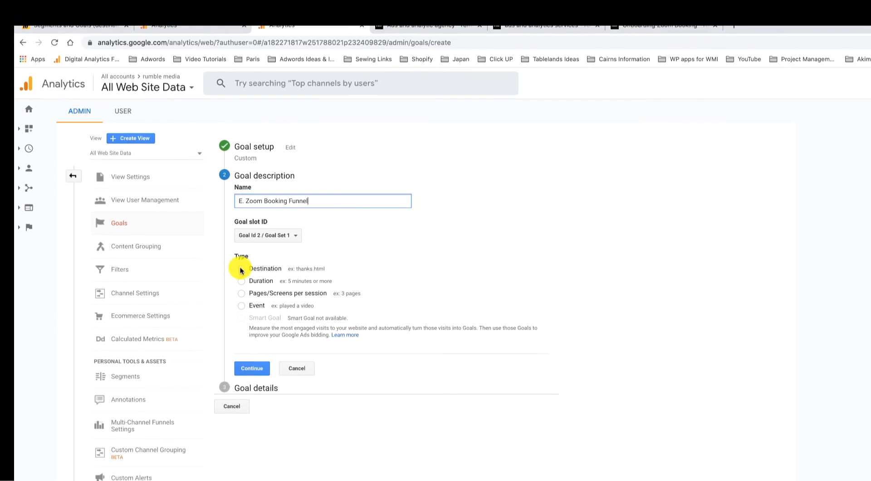
left_click(252, 368)
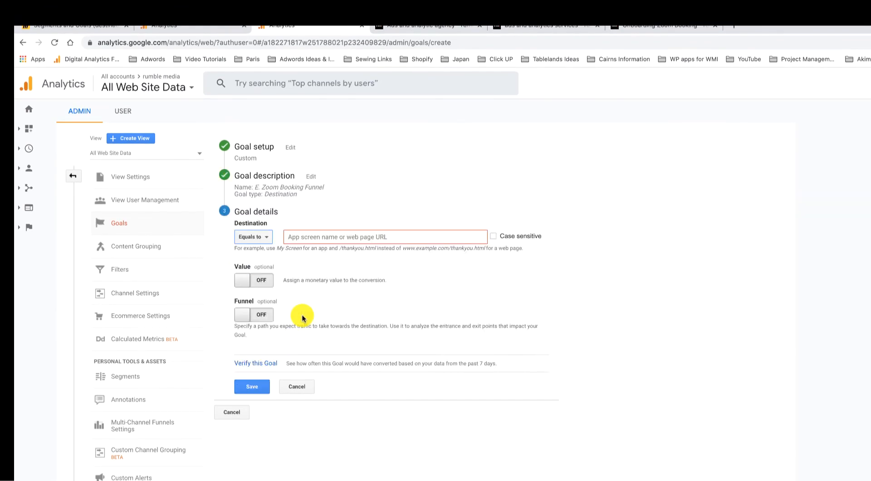
left_click(257, 240)
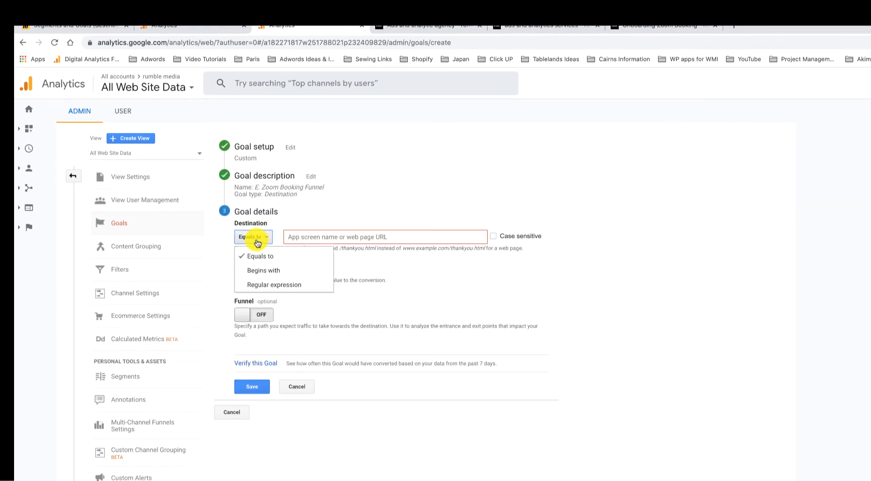
left_click(288, 236)
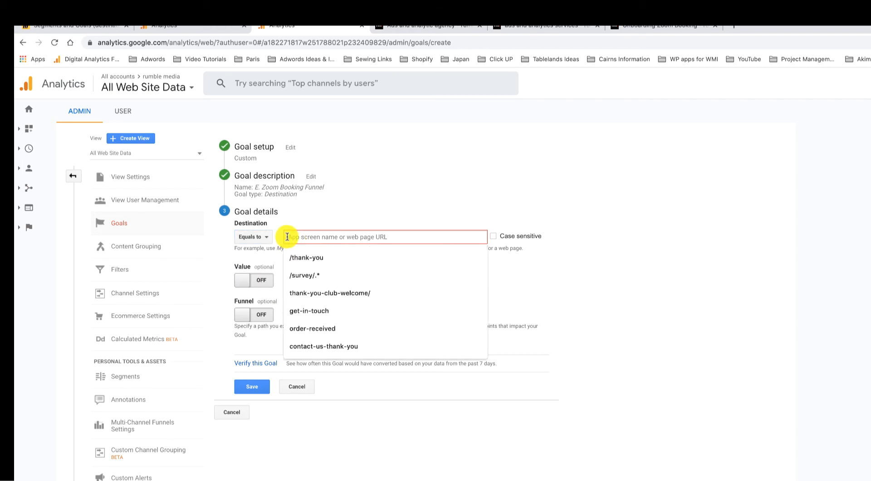
type("onboarding-zoom-meeting/")
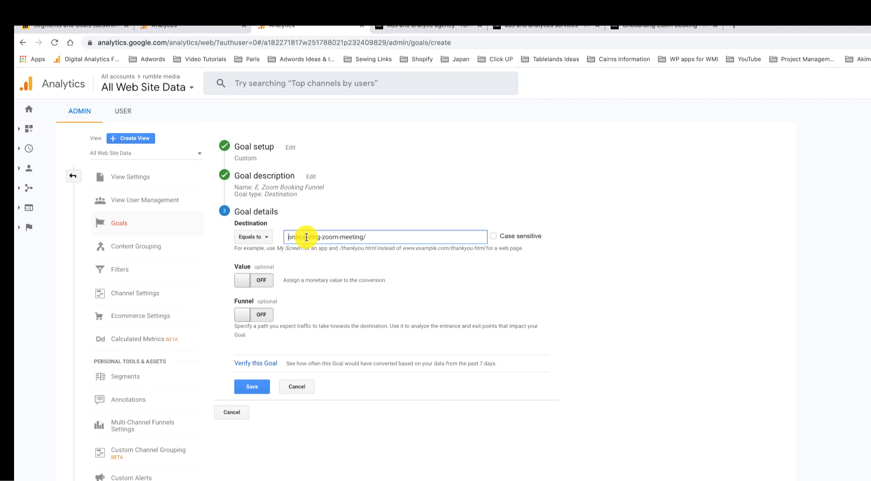
type("/")
Step: Turn on the goal's funnel and define its first step as Home with the page /
left_click(258, 315)
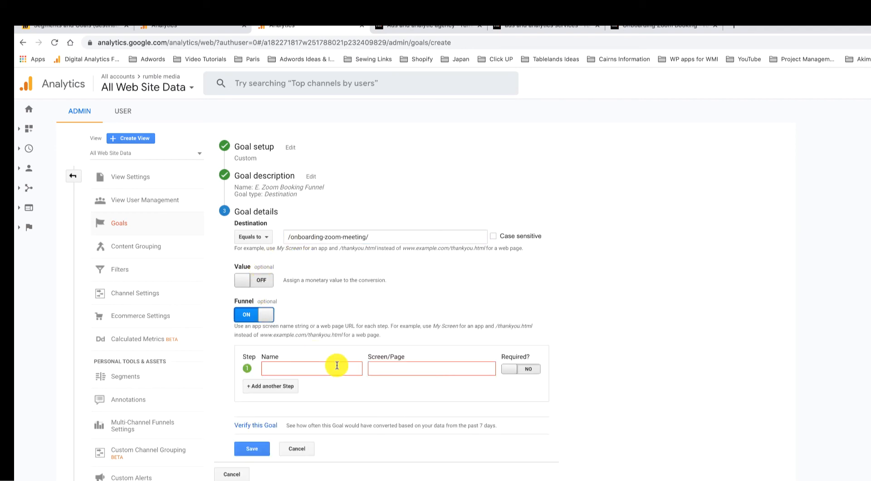
left_click(309, 374)
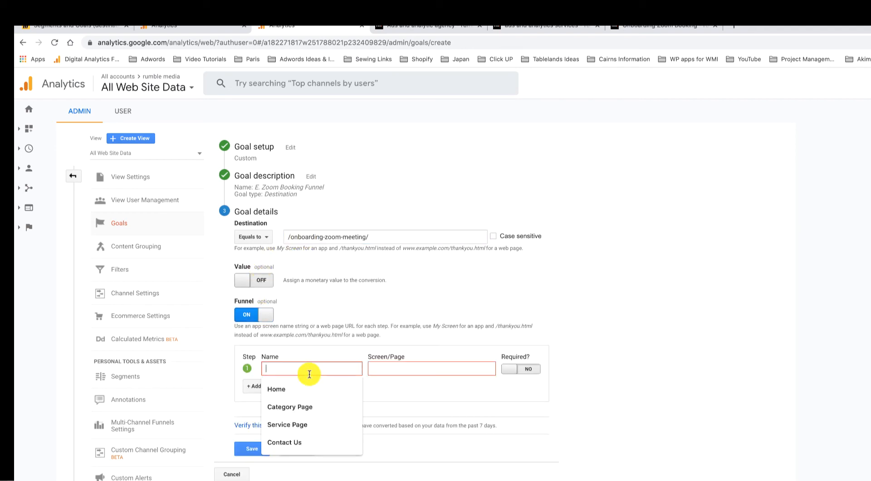
left_click(268, 388)
left_click(383, 362)
type("/")
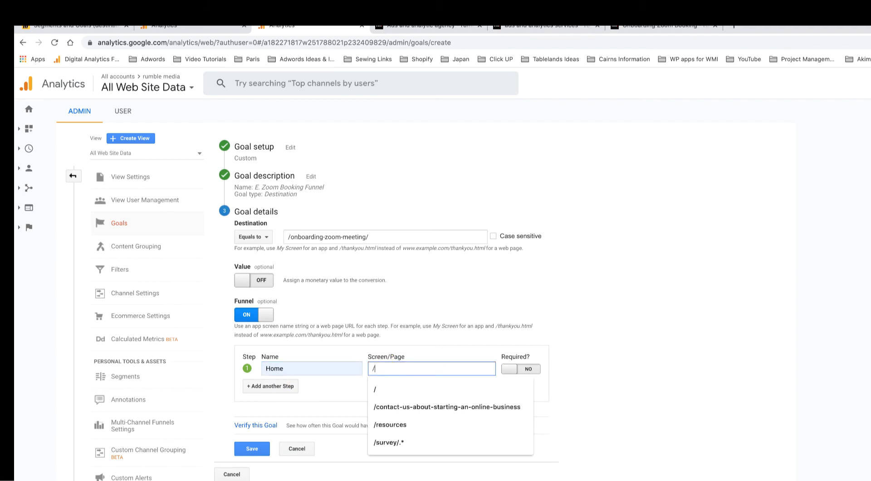
Step: Look through the open website pages and copy the path ads-and-analytics-services/ from the services page's address
left_click(335, 132)
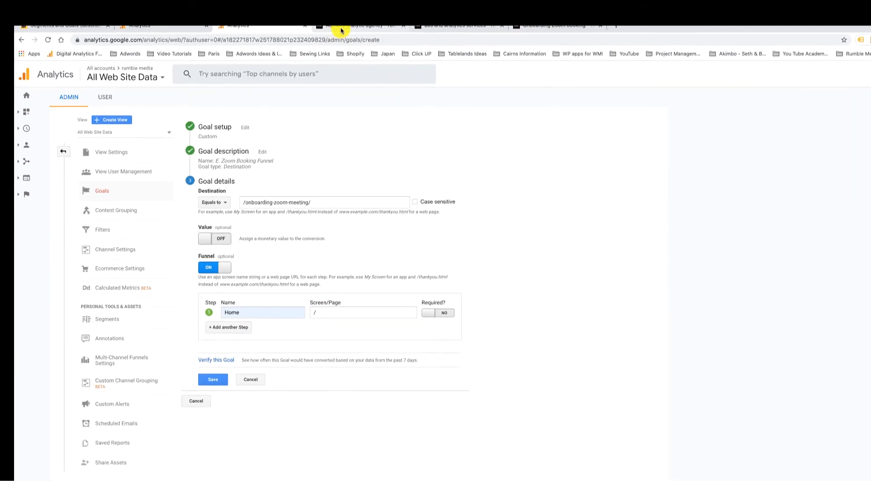
left_click(431, 26)
left_click(557, 26)
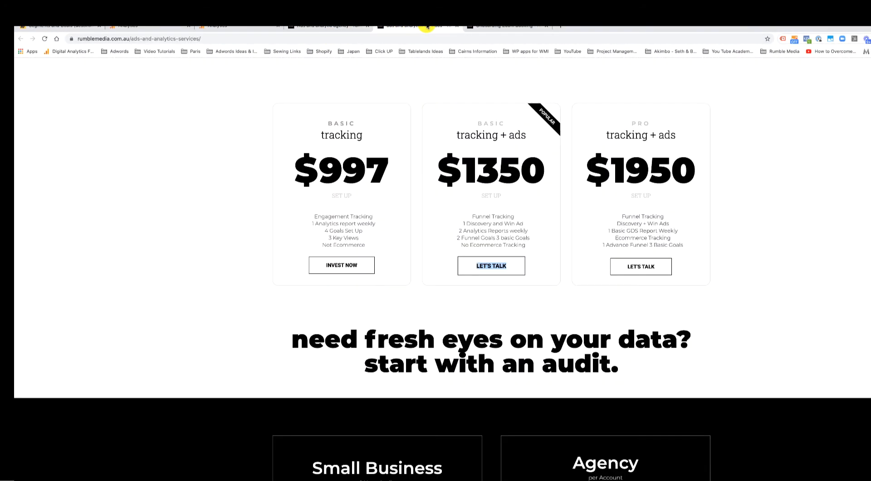
left_click(516, 26)
left_click(313, 26)
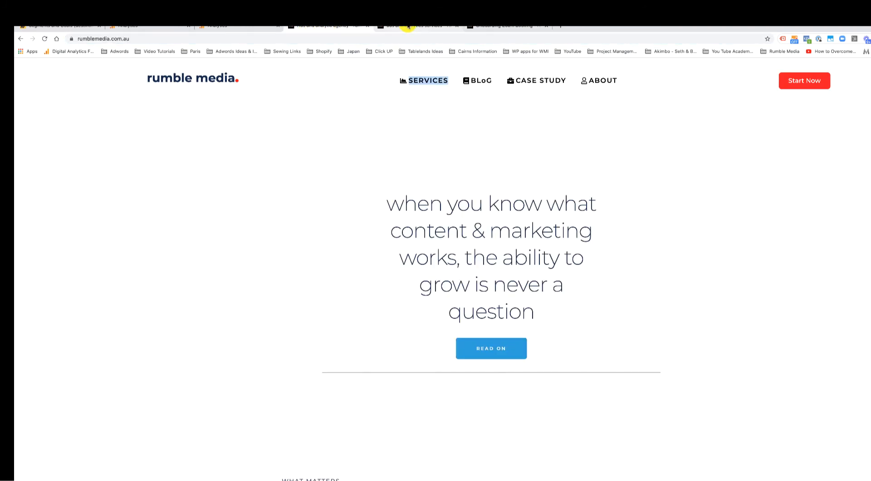
left_click(408, 26)
key("ctrl+Tab")
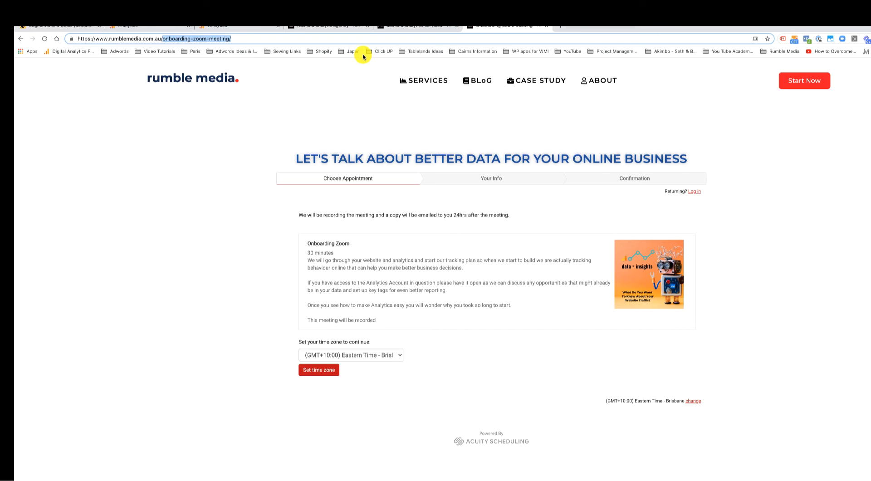
left_click(395, 27)
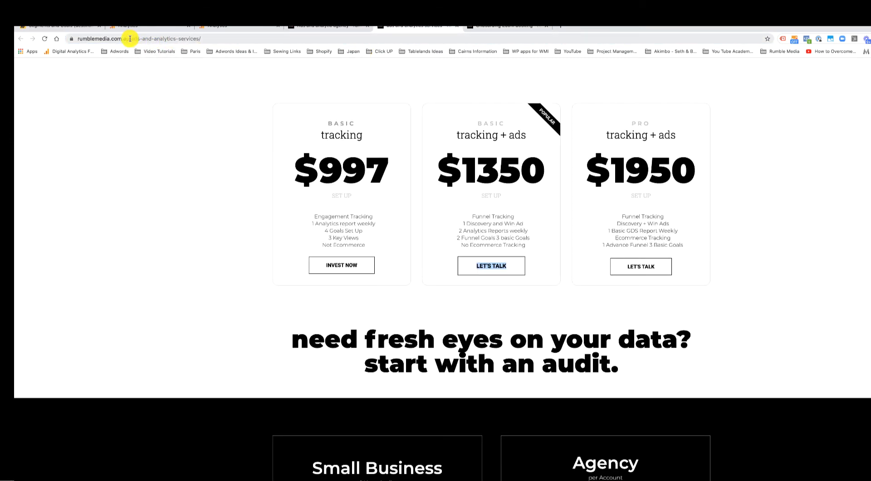
left_click_drag(133, 38, 253, 52)
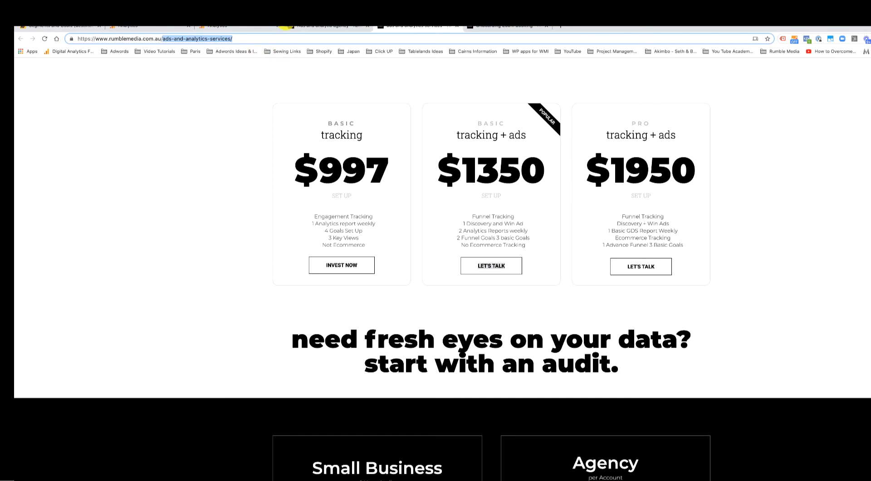
Step: Make the Home funnel step required and add a second step named Services Page with the page /ads-and-analytics-services/
left_click(235, 28)
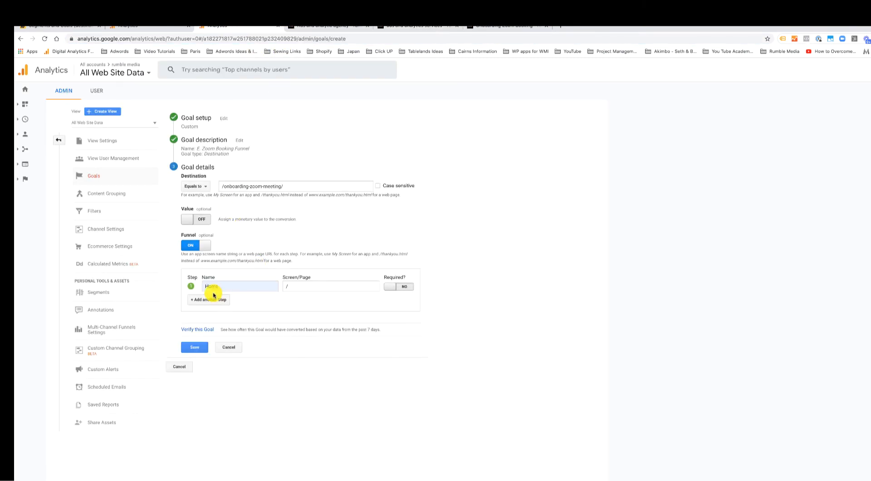
left_click(410, 288)
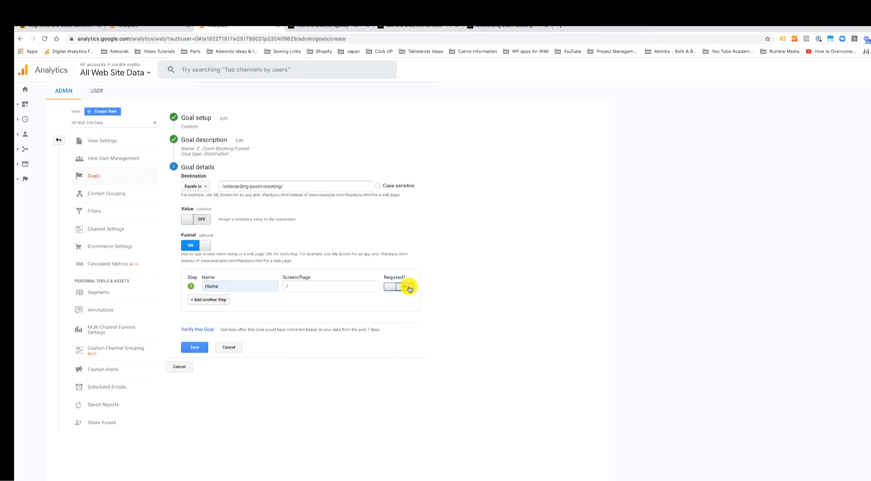
left_click(217, 300)
left_click(225, 298)
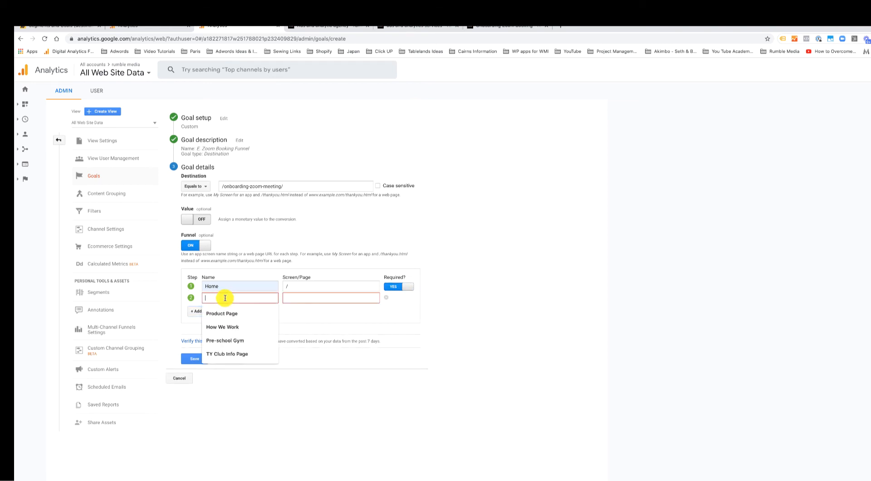
type("Service")
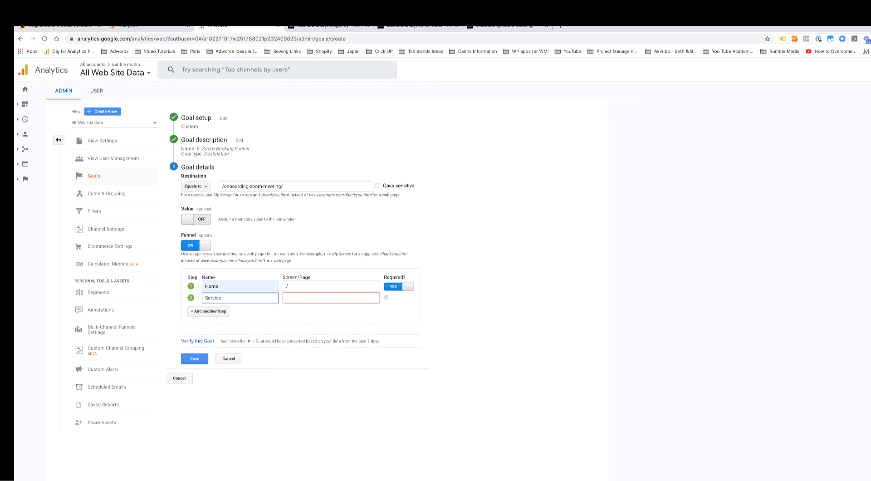
type("s Page")
left_click(289, 295)
type("/ads-and-analytics-services/")
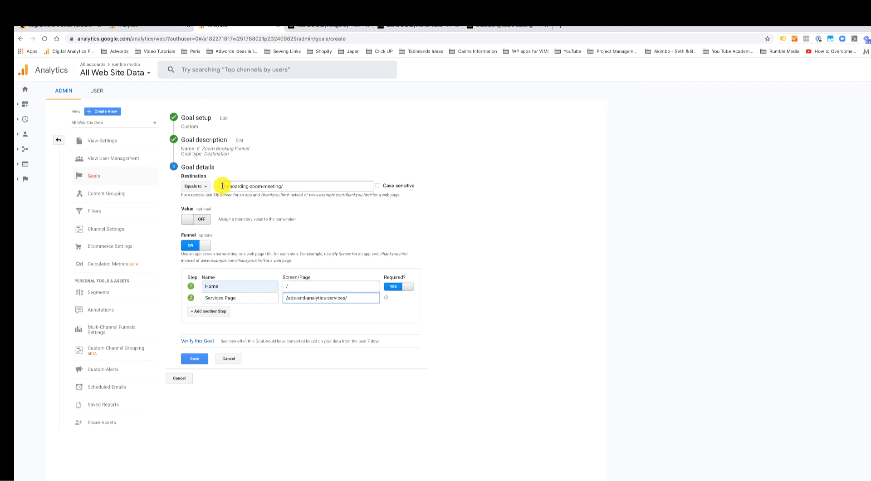
Step: Verify the funnel goal against the past 7 days of data and save it
left_click(206, 341)
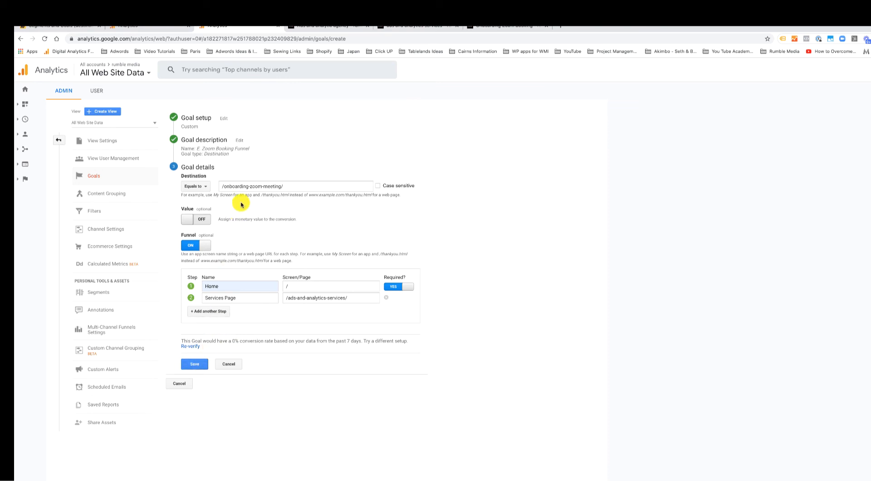
left_click(195, 364)
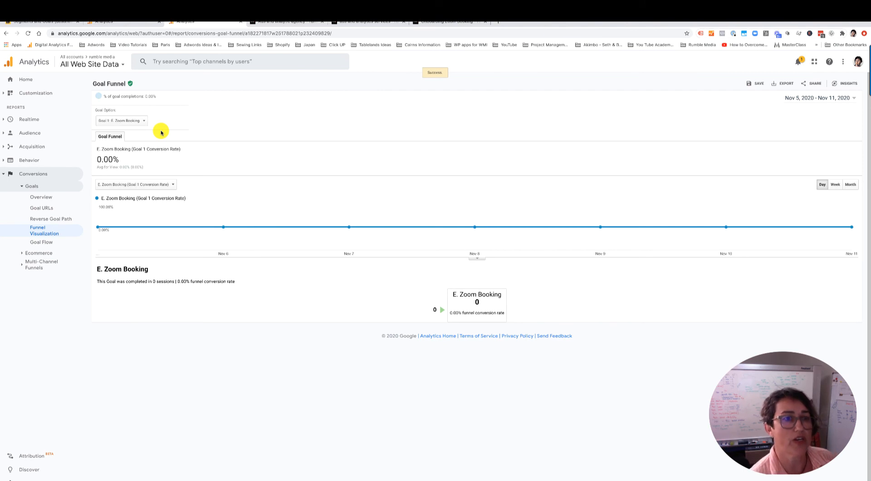
Step: Switch the Goal Funnel report to Goal 2, E. Zoom Booking Funnel, and examine its steps
left_click(135, 122)
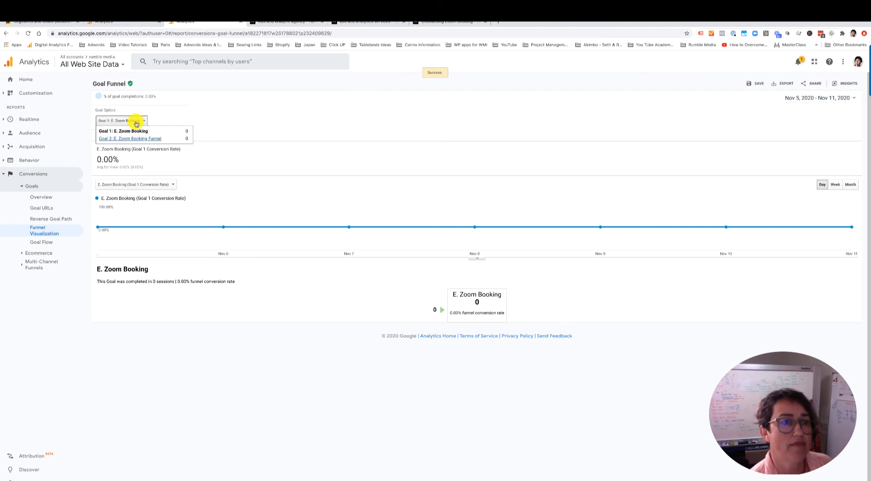
left_click(138, 139)
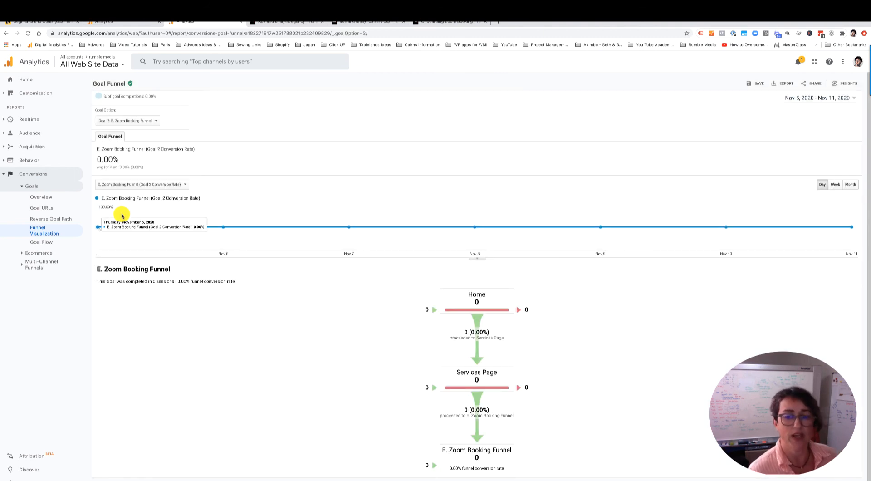
scroll(272, 309, "down", 1)
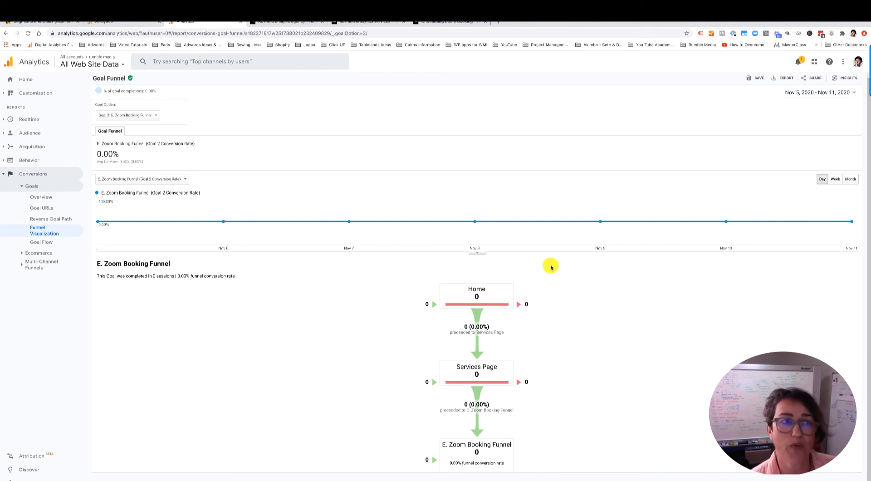
Step: Save the Goal Funnel report under the name "ads + services Funnel"
left_click(757, 79)
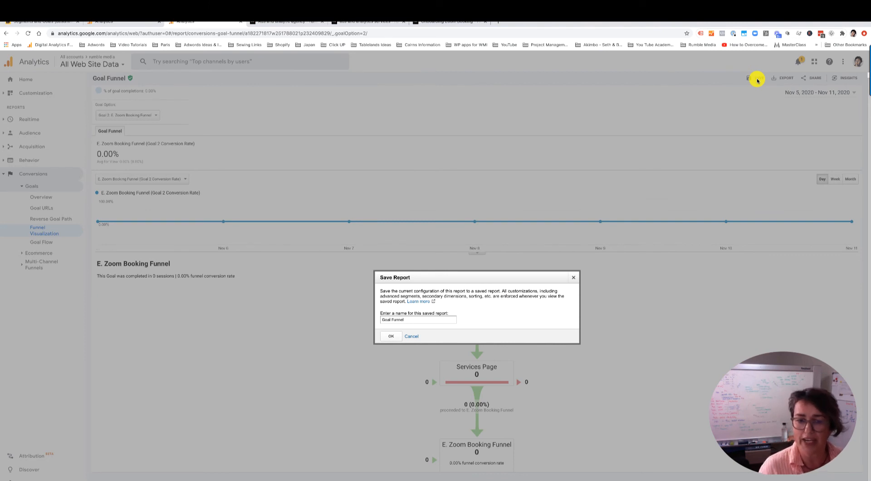
double_click(385, 319)
type("Services")
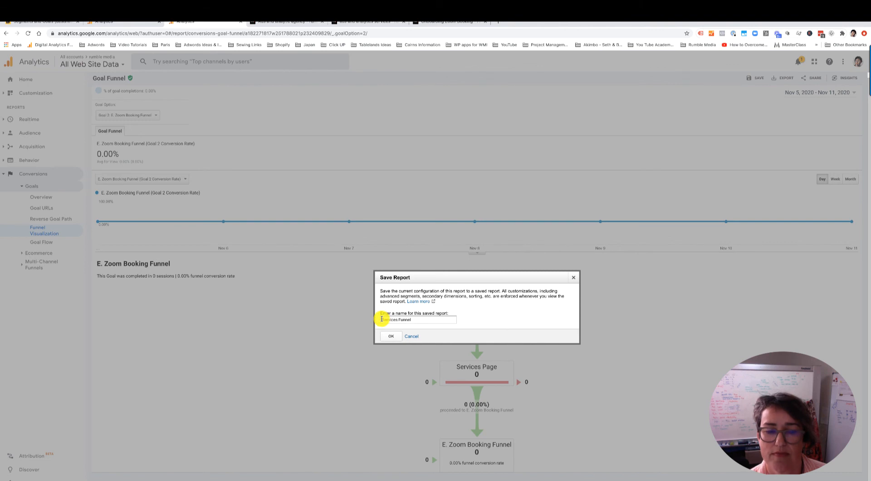
left_click(382, 320)
type("Ads")
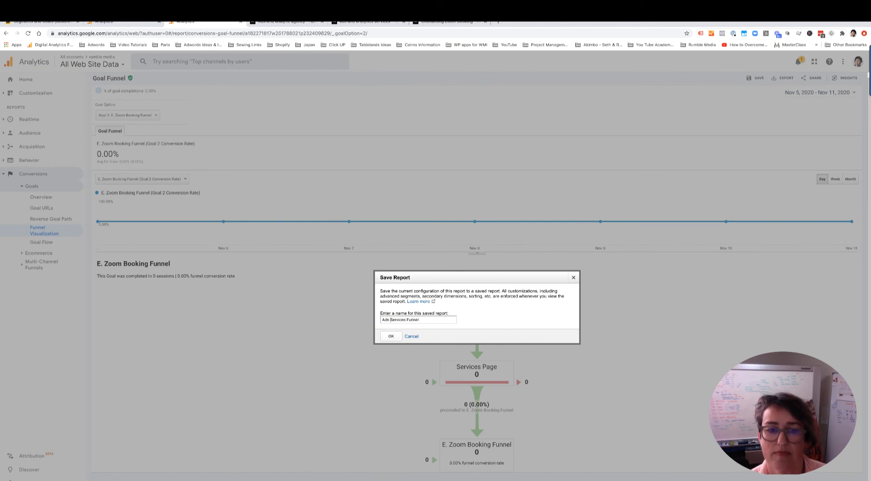
key("BackSpace")
key("BackSpace")
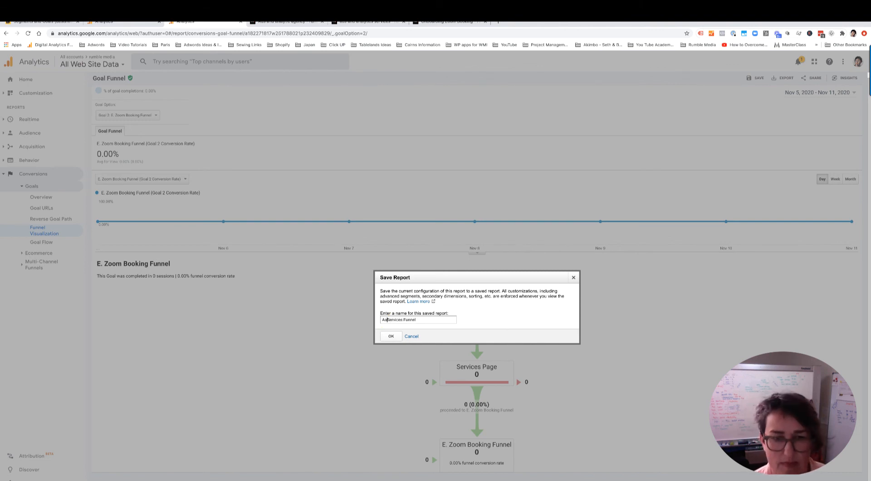
key("BackSpace")
key("BackSpace")
type("ads +")
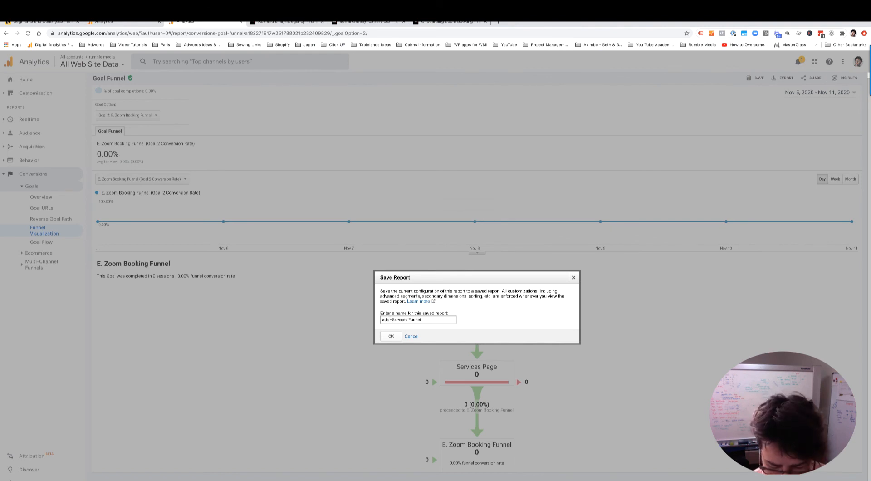
type(" service")
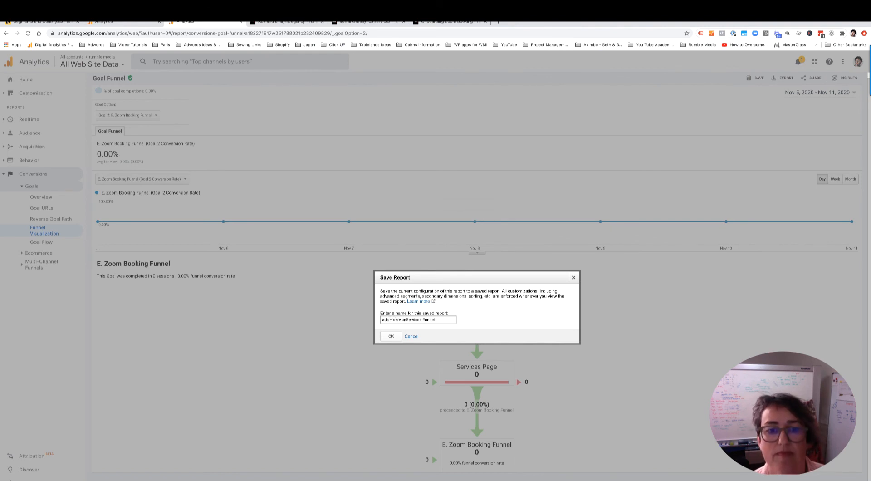
type("s")
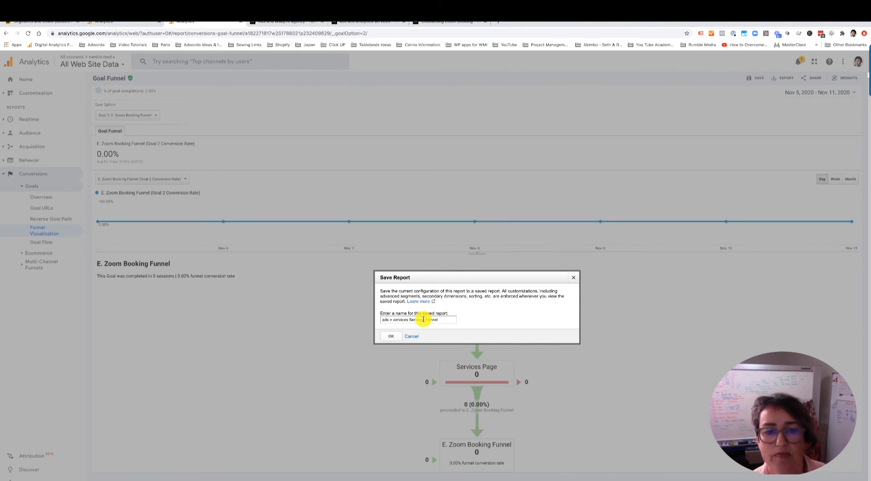
left_click_drag(424, 319, 408, 319)
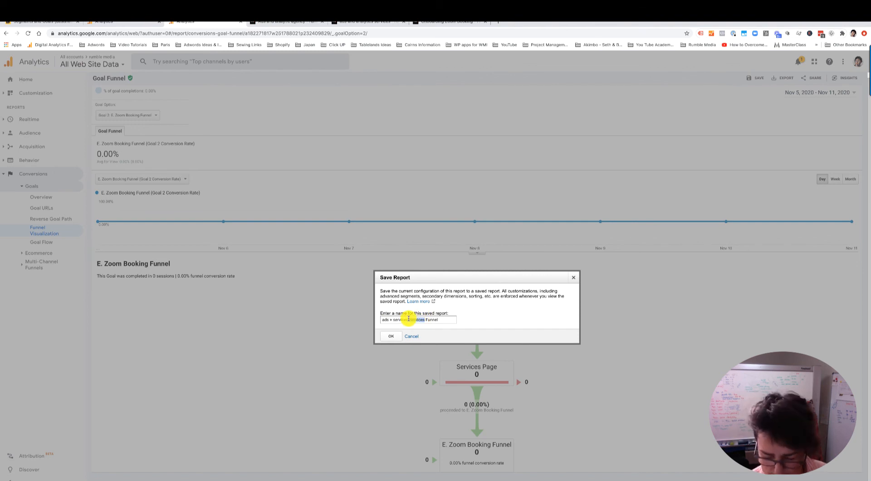
key("BackSpace")
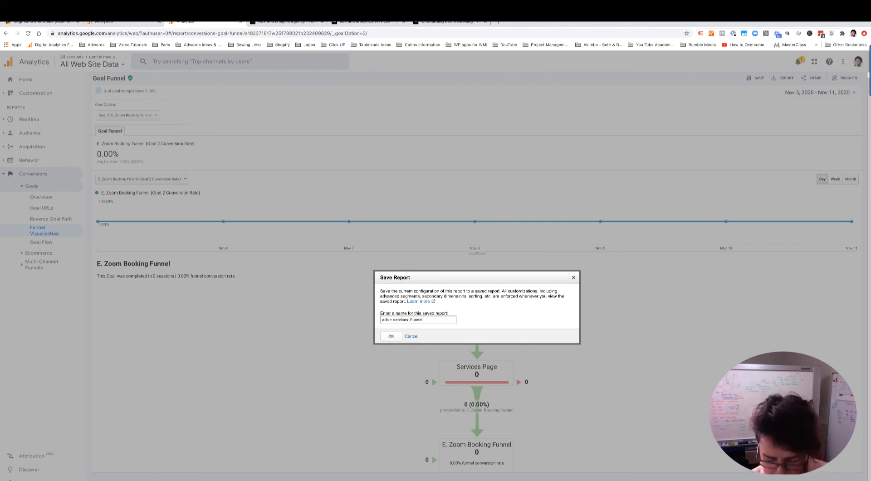
left_click(391, 336)
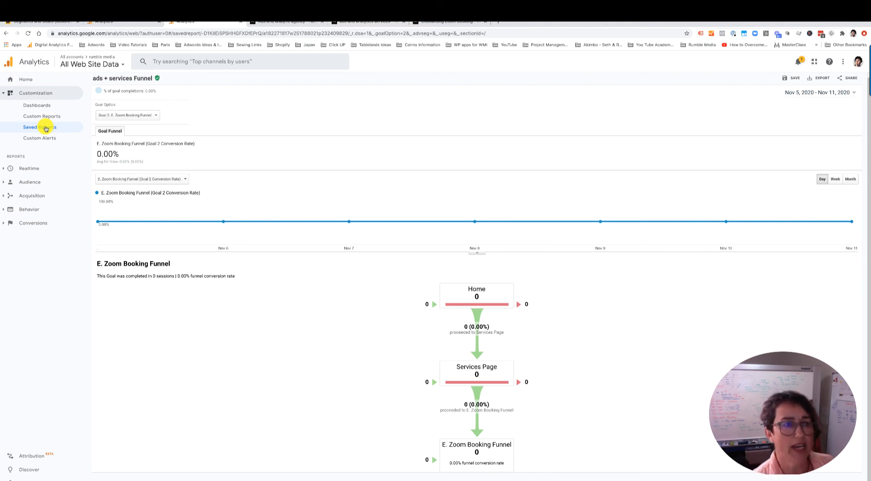
Step: Open the Source/Medium report under the All Traffic acquisition reports
left_click(20, 196)
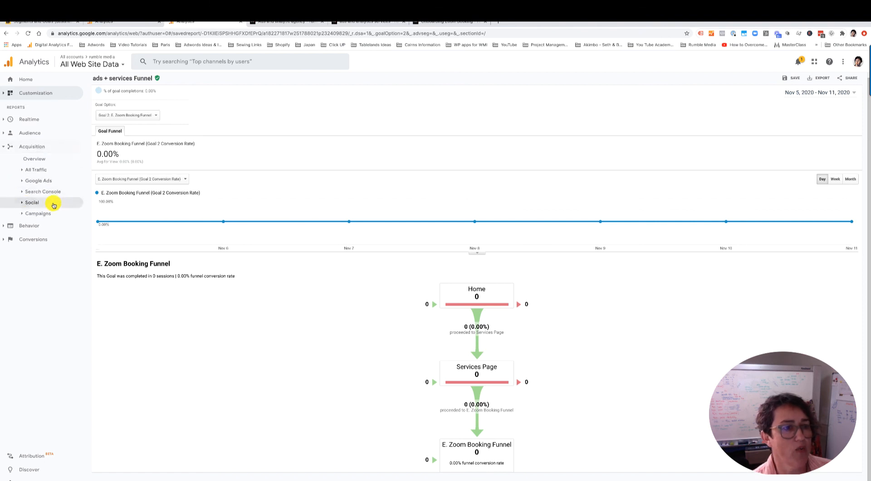
left_click(42, 169)
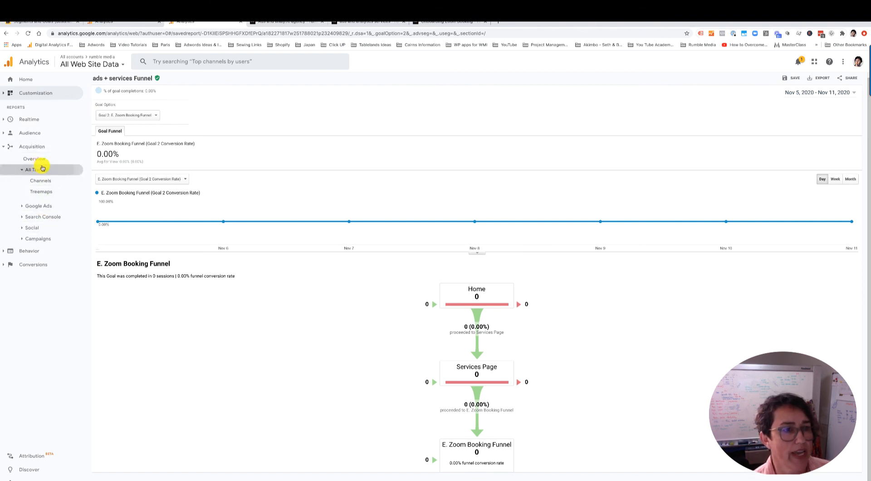
left_click(63, 205)
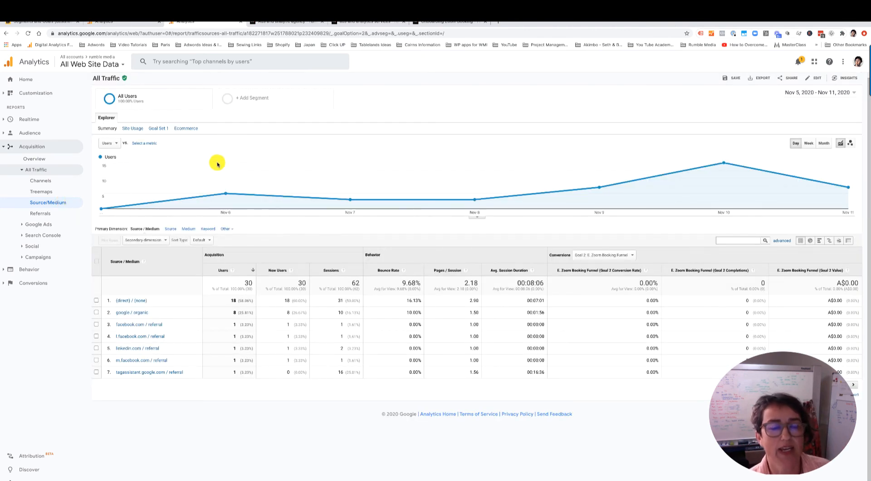
Step: Add the "ads + analytics Step 3" segment to the report alongside All Users
left_click(244, 98)
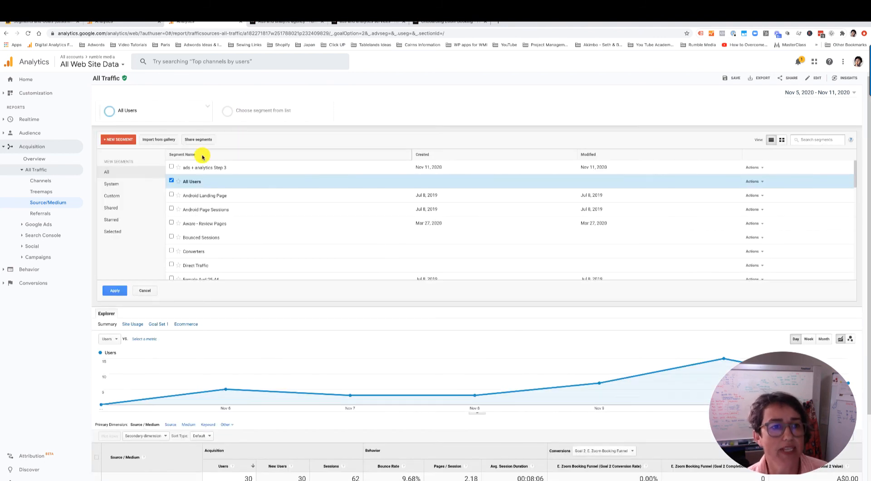
left_click(172, 167)
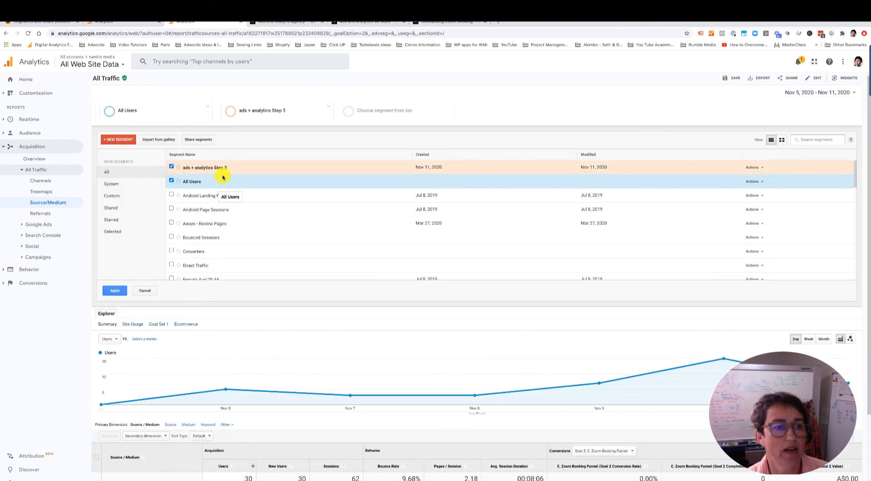
left_click(115, 290)
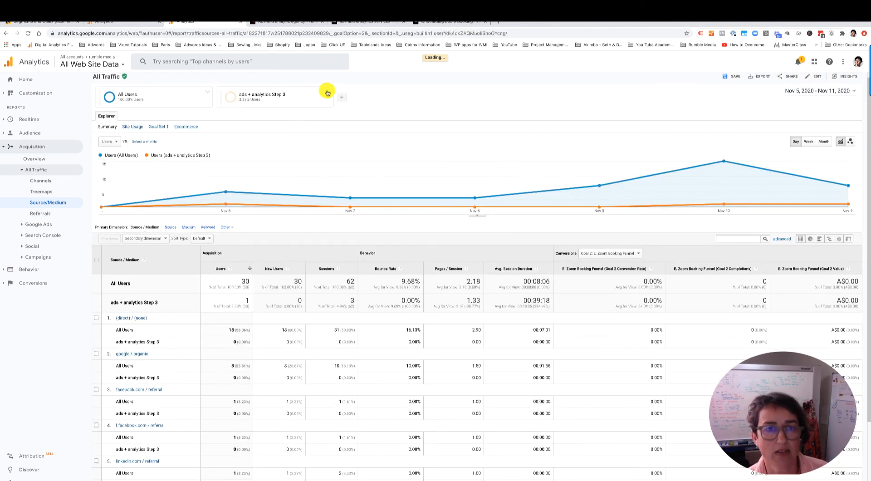
Step: Create a new segment with a session condition that includes Event Action containing "Mid"
left_click(341, 98)
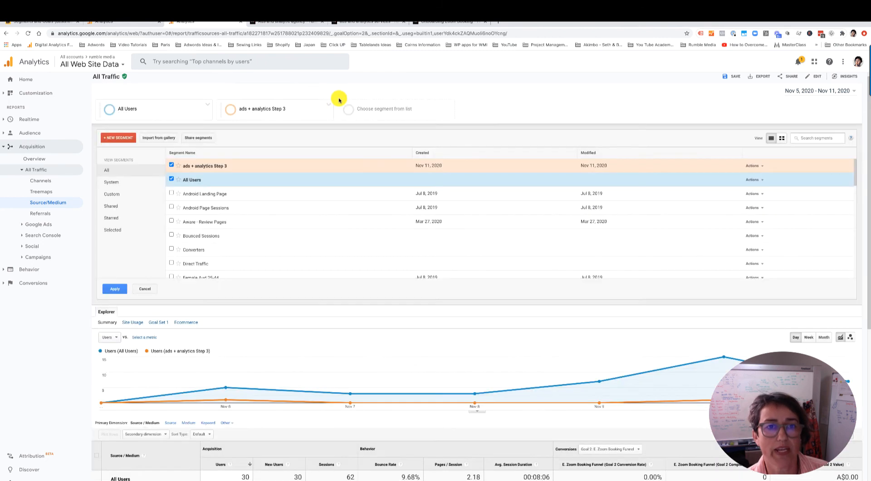
left_click(119, 137)
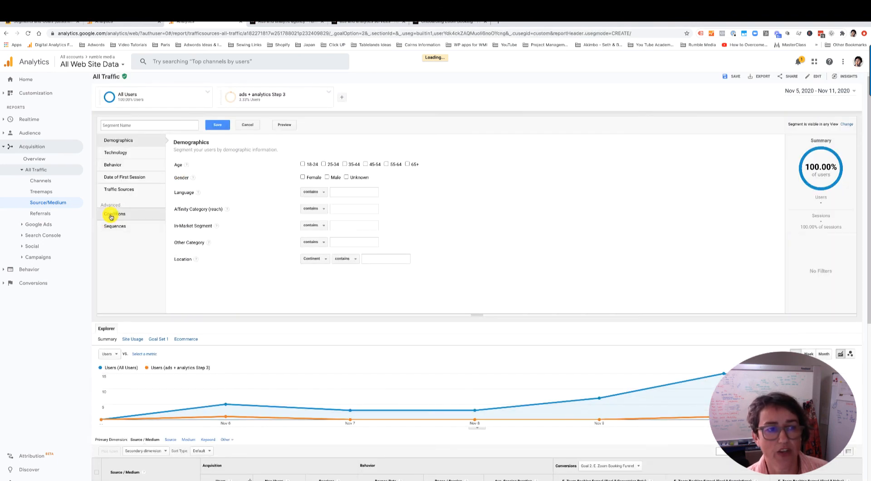
left_click(111, 216)
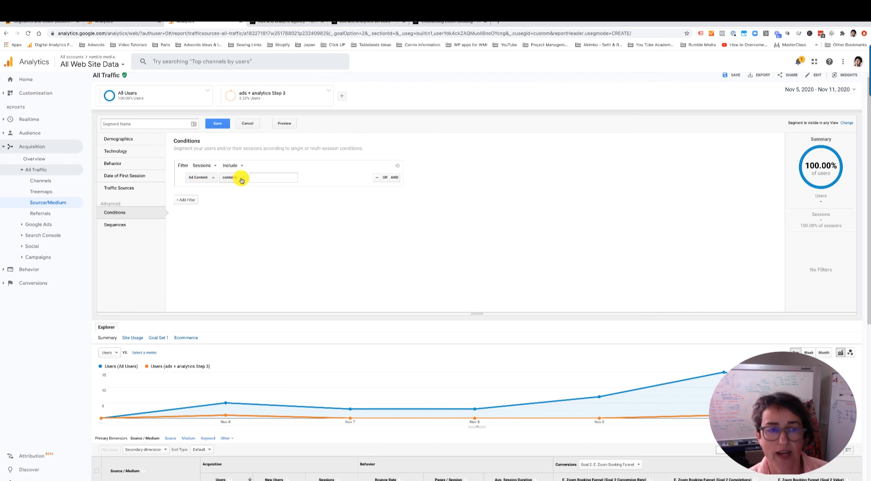
left_click(197, 178)
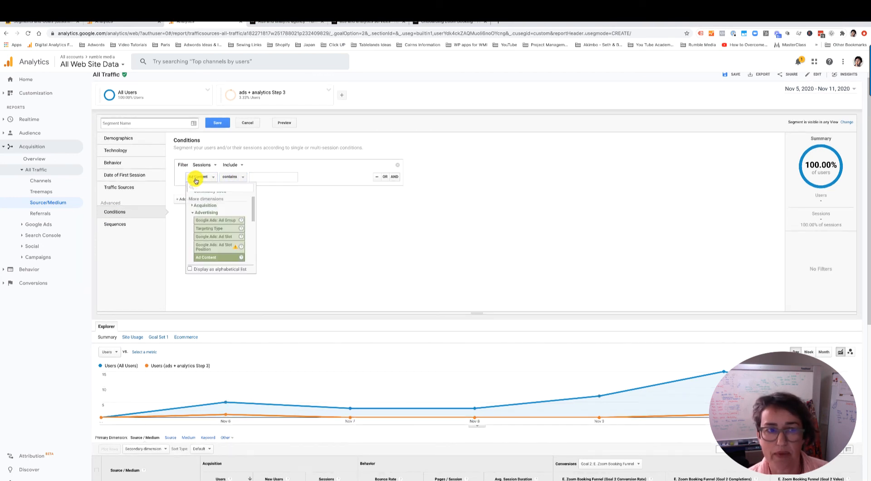
type("even")
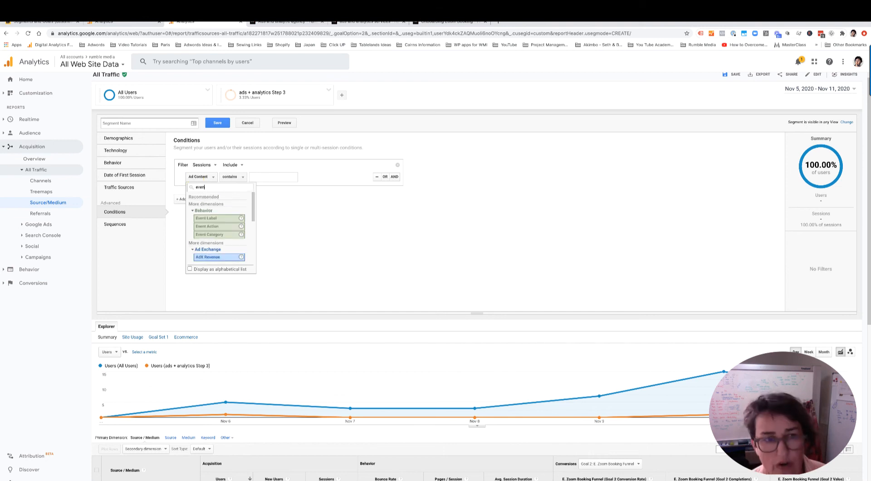
scroll(213, 181, "down", 1)
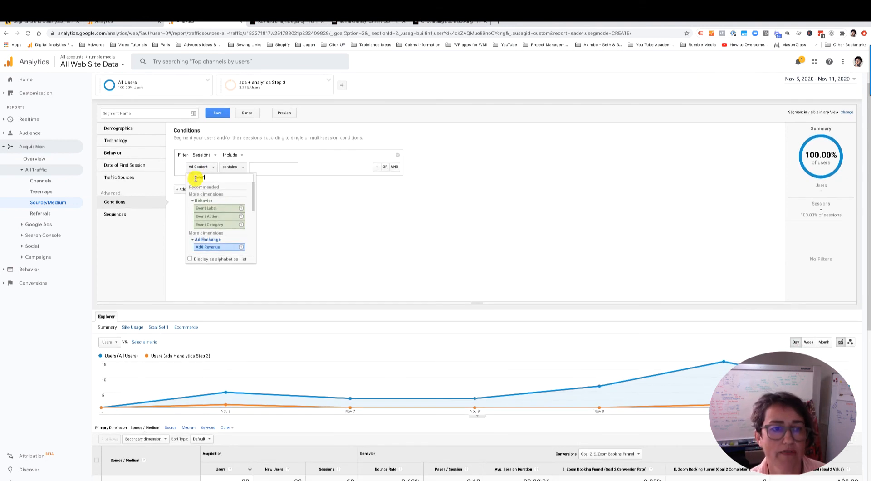
left_click(212, 217)
left_click(263, 169)
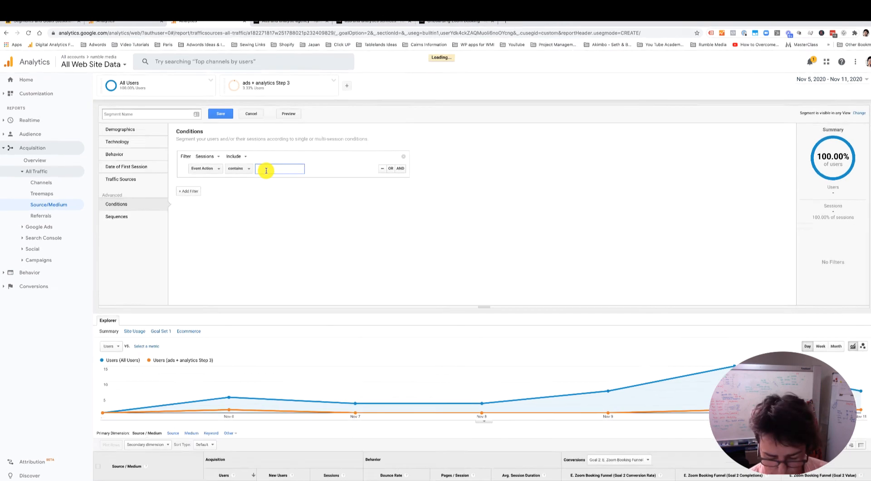
type("Mi")
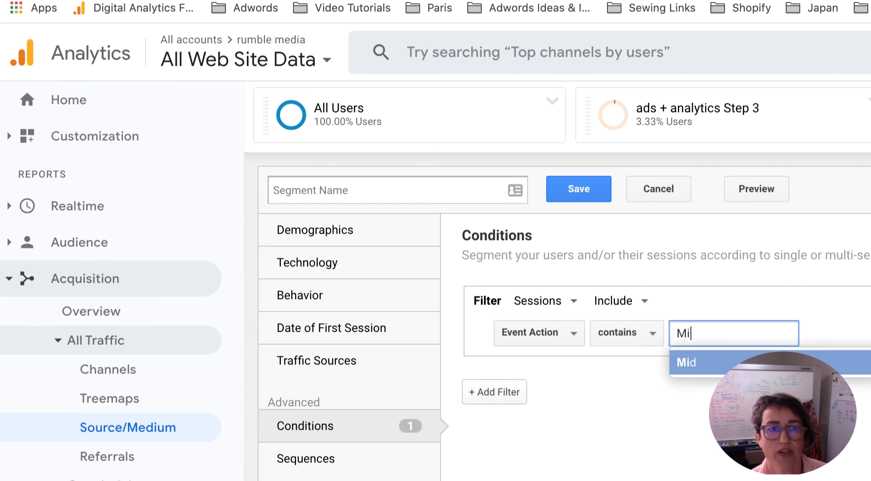
left_click(681, 363)
Step: Name the segment Mid, let collaborators apply and edit it in this view, and save it
left_click(399, 197)
type("Mid")
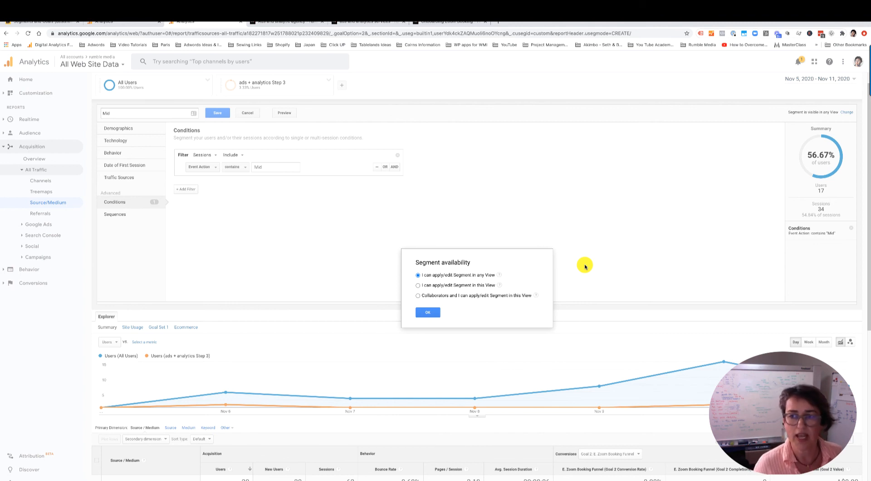
left_click(418, 296)
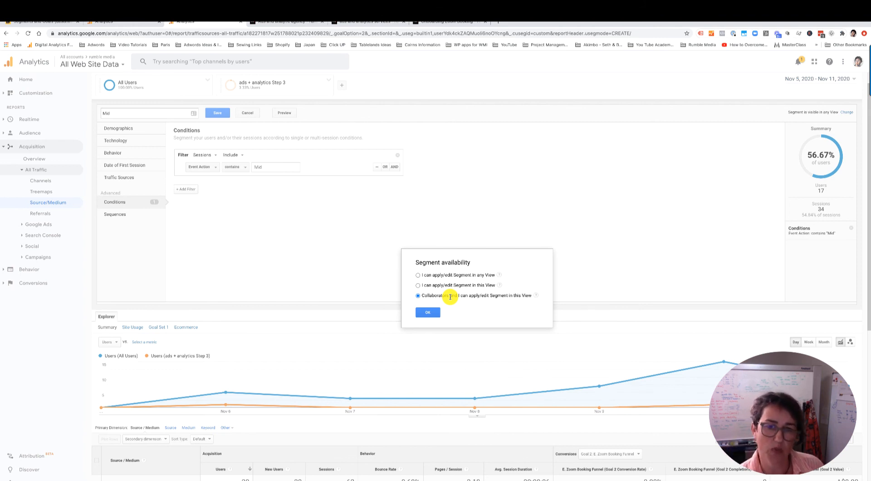
left_click(431, 312)
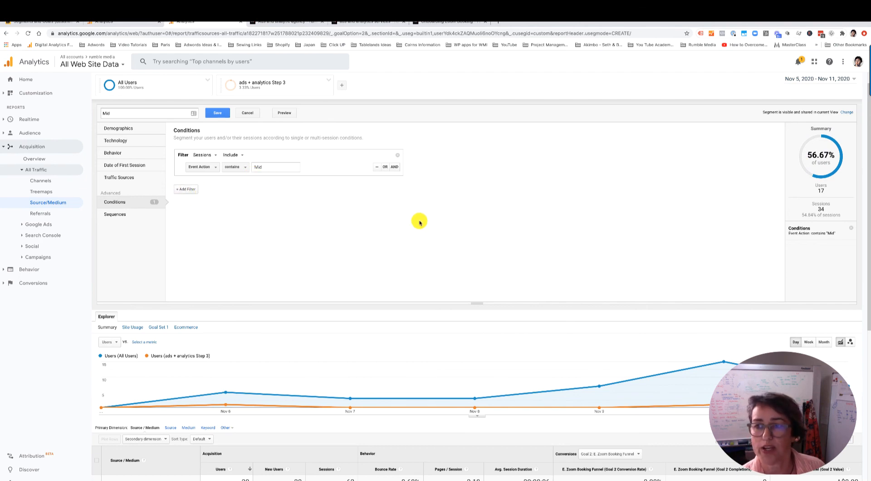
left_click(350, 189)
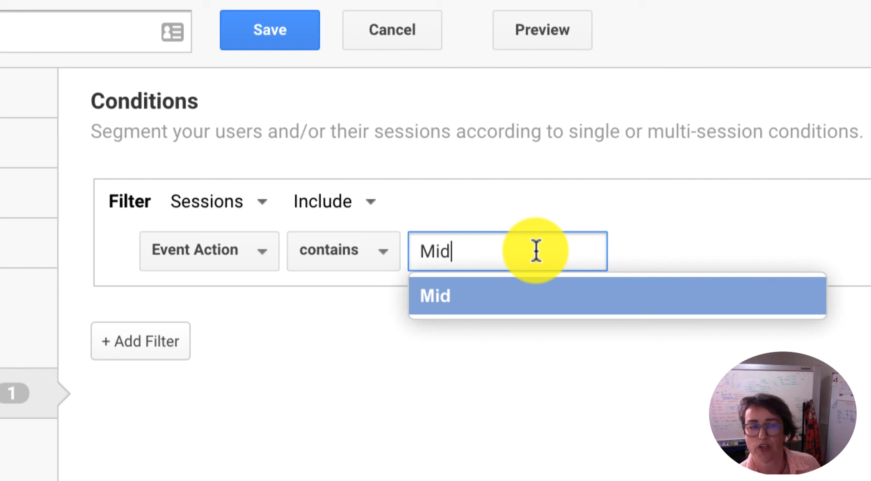
left_click(267, 39)
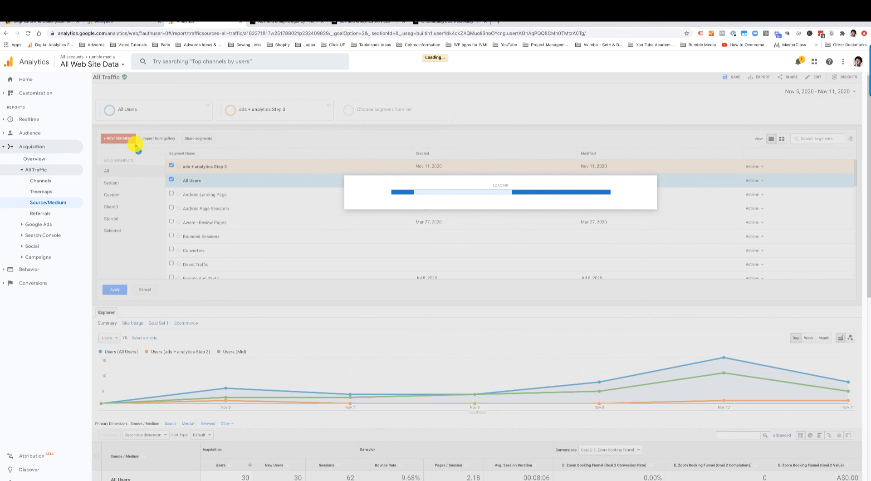
Step: Start another new segment as a session-based sequence and set step 1 to Page contains "/"
left_click(136, 145)
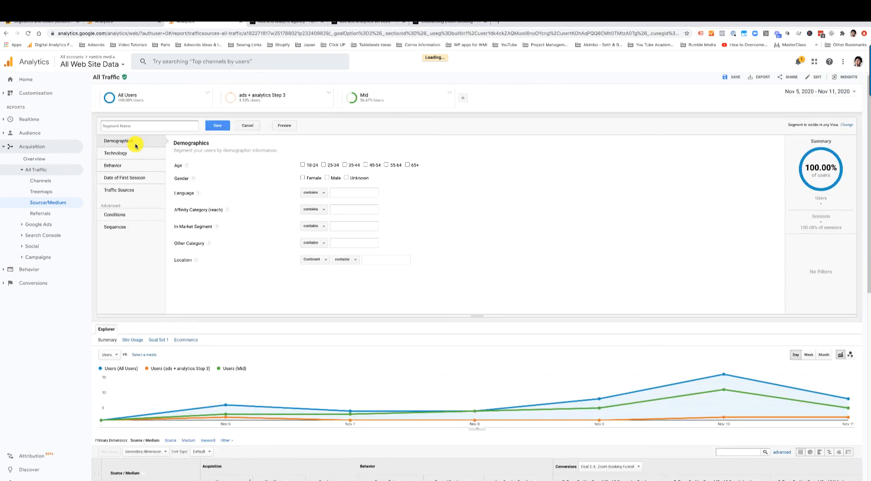
left_click(118, 226)
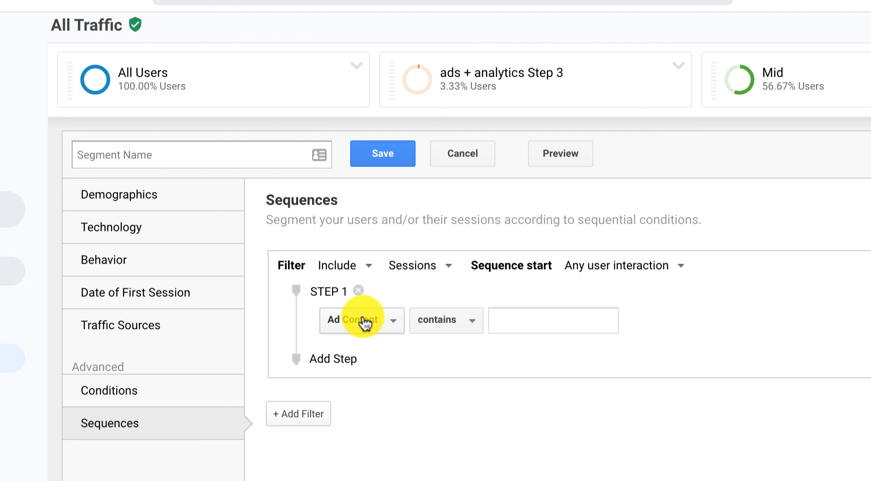
left_click(423, 266)
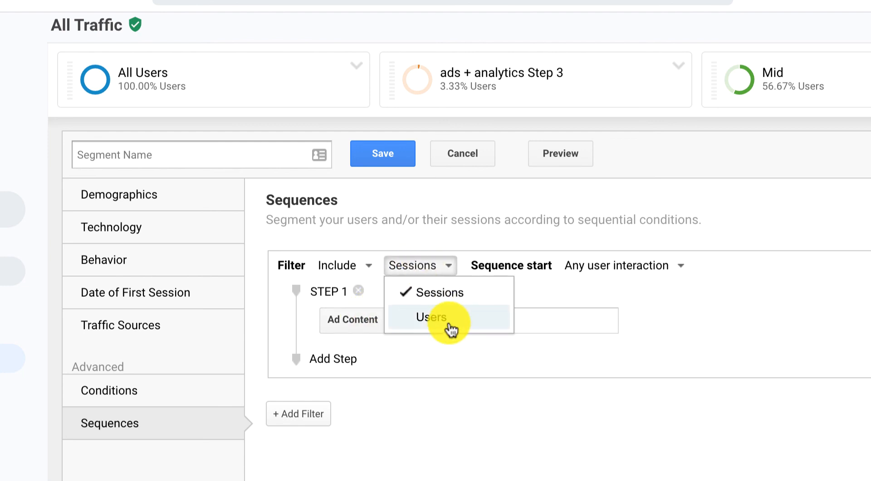
left_click(433, 268)
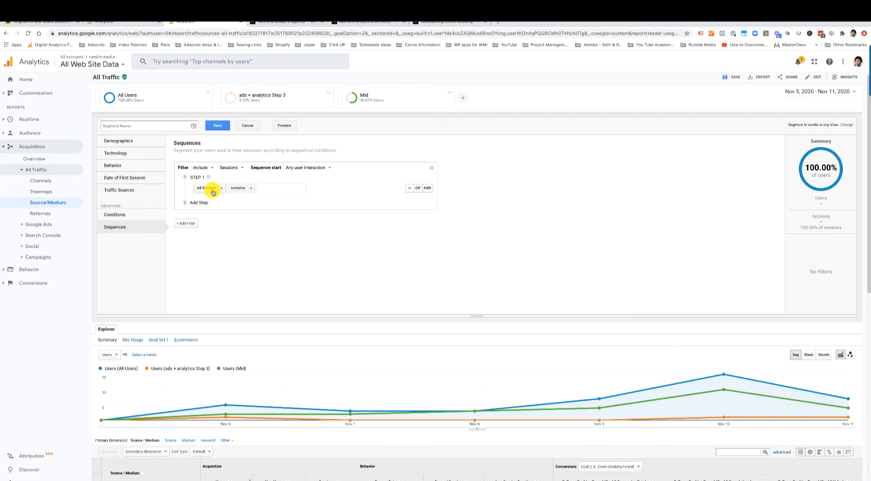
left_click(213, 192)
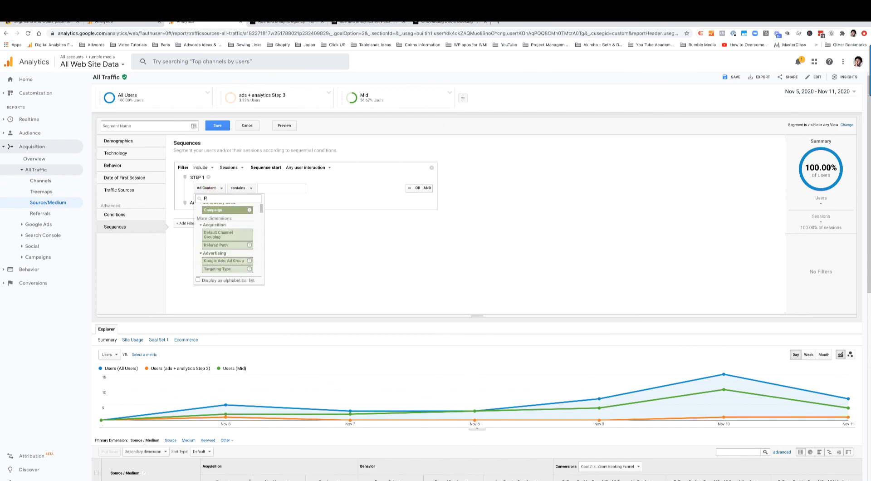
type("Page")
scroll(311, 316, "down", 10)
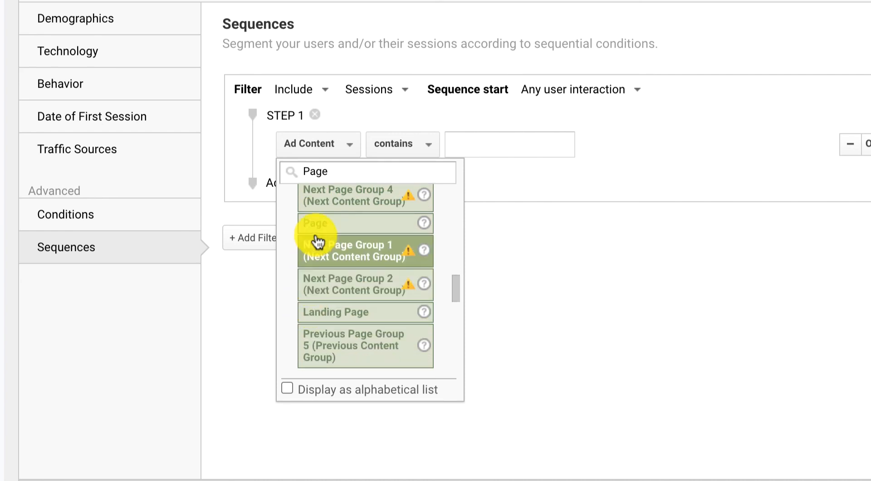
left_click(335, 226)
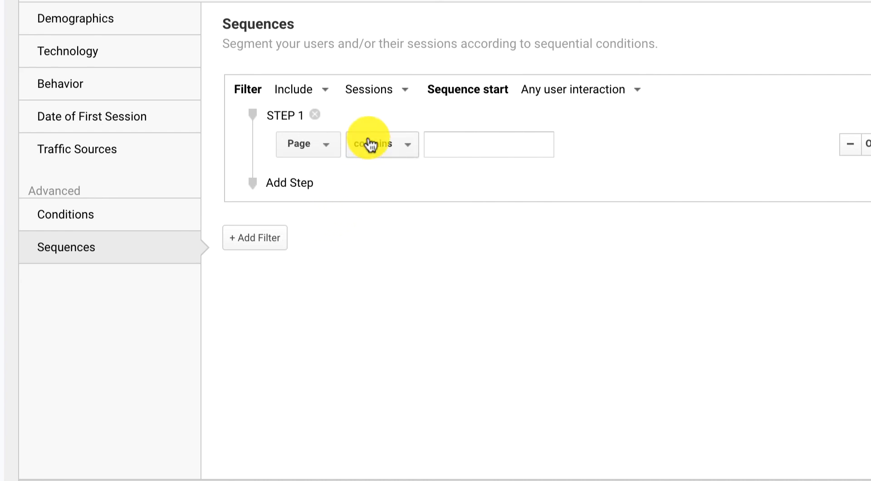
left_click(451, 147)
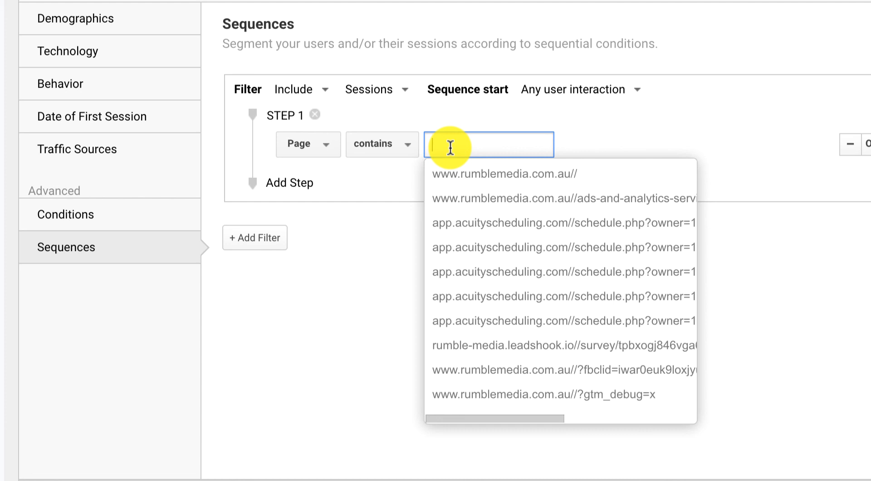
type("/")
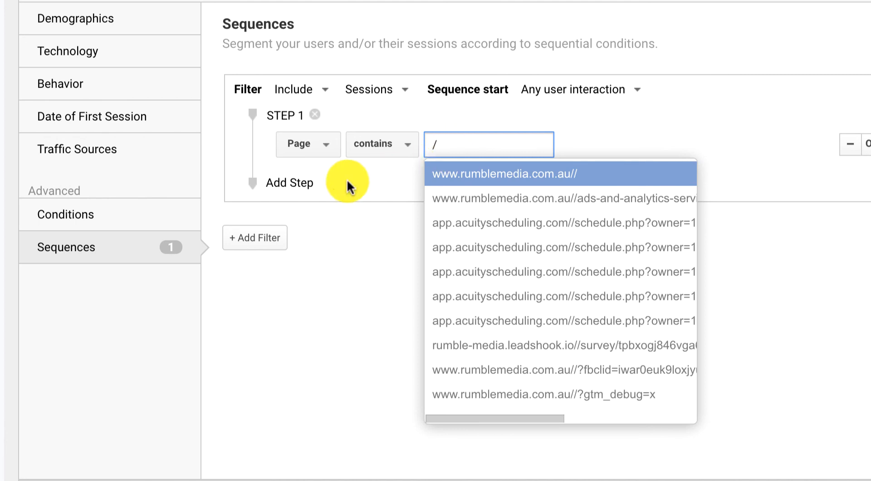
Step: Add sequence step 2, following step 1, with Page contains "/ads-and-analytics-services/"
left_click(289, 186)
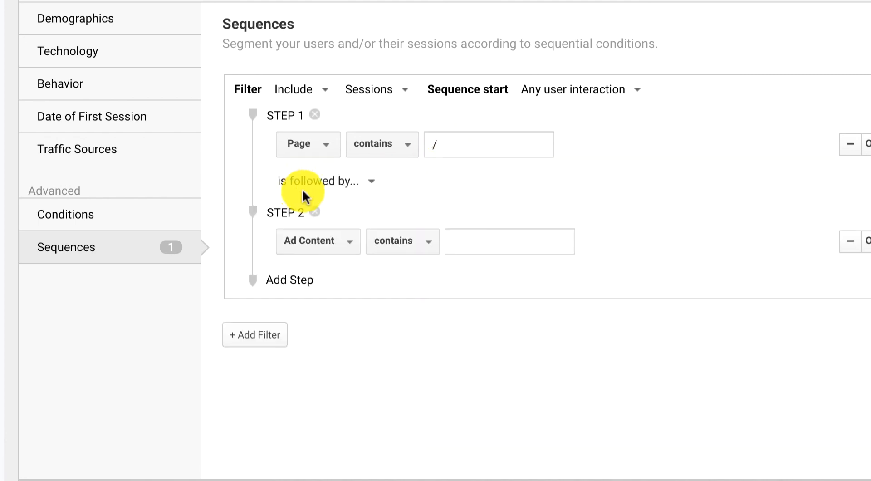
left_click(340, 247)
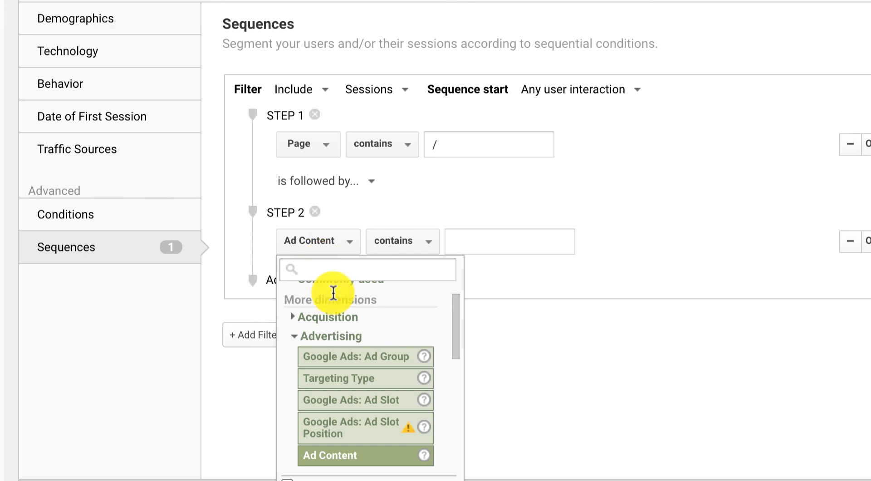
type("Page")
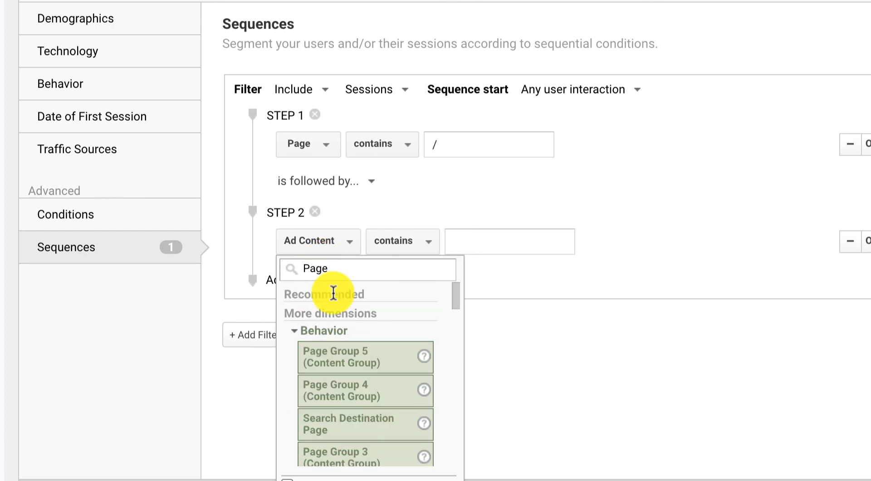
scroll(356, 370, "down", 10)
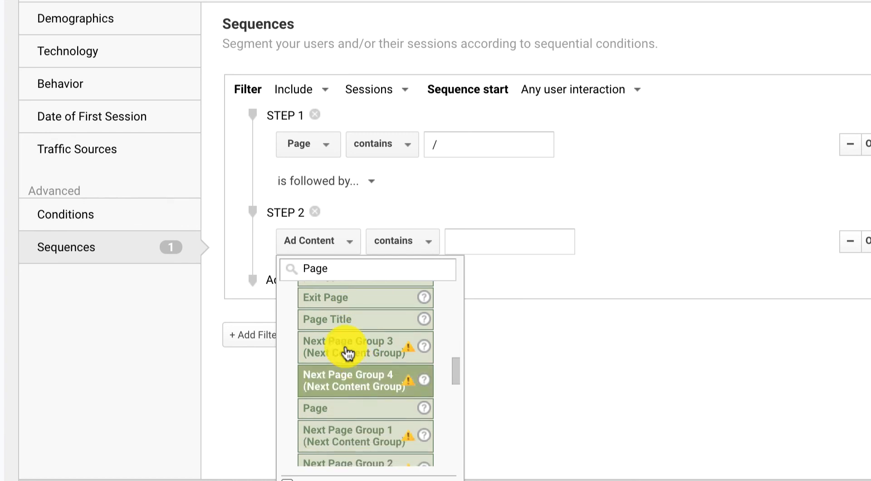
left_click(334, 408)
left_click(436, 242)
type("/ads-and-analytics-services/")
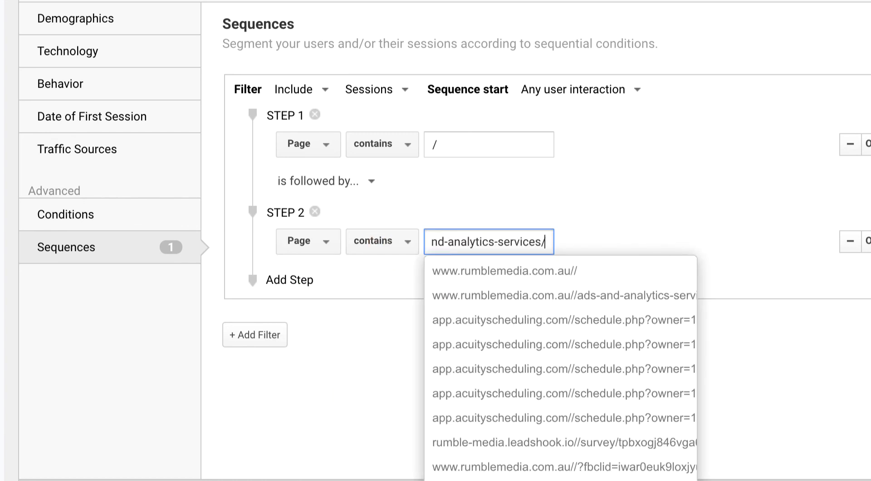
left_click(622, 193)
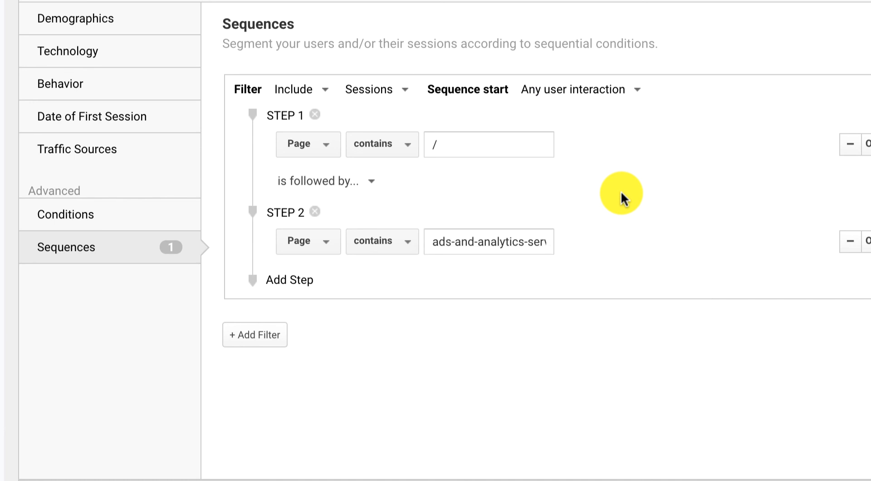
left_click(432, 243)
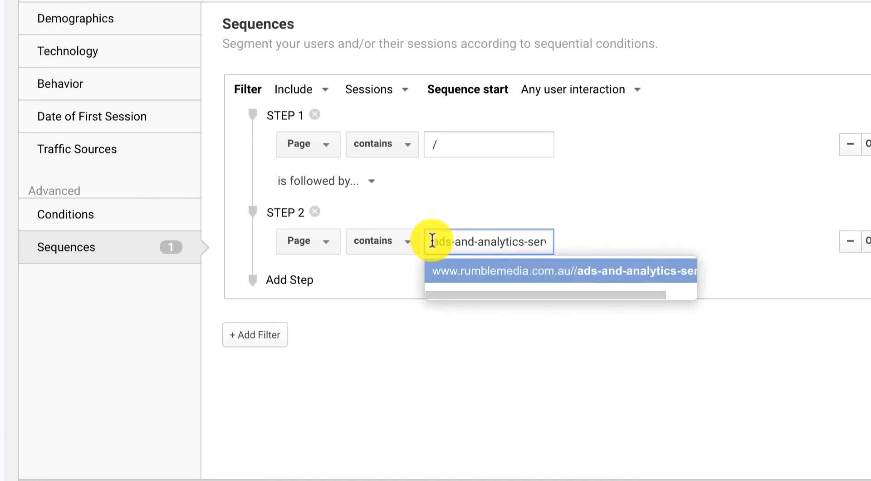
key("Home")
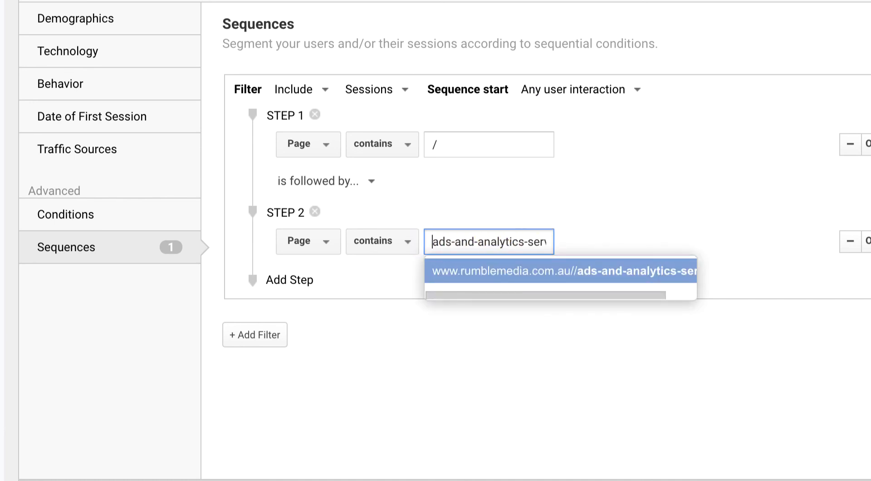
type("/")
left_click(695, 218)
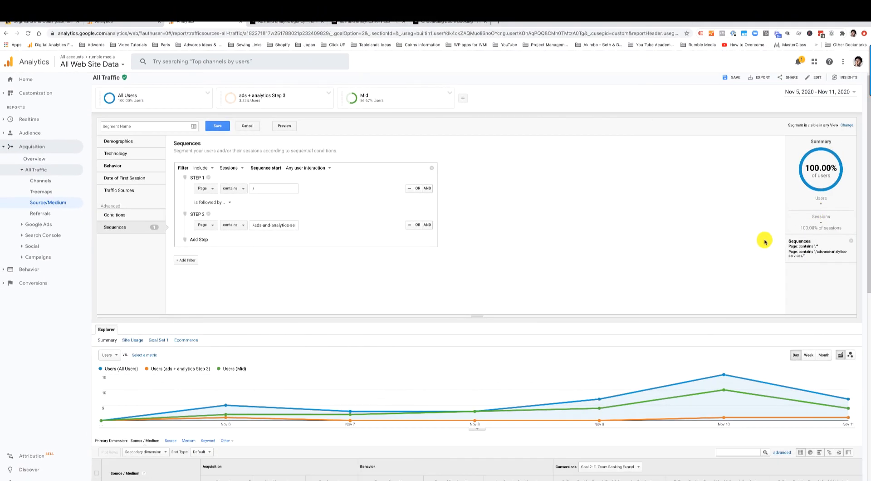
Step: Add sequence step 3 and set its dimension to Page
left_click(200, 240)
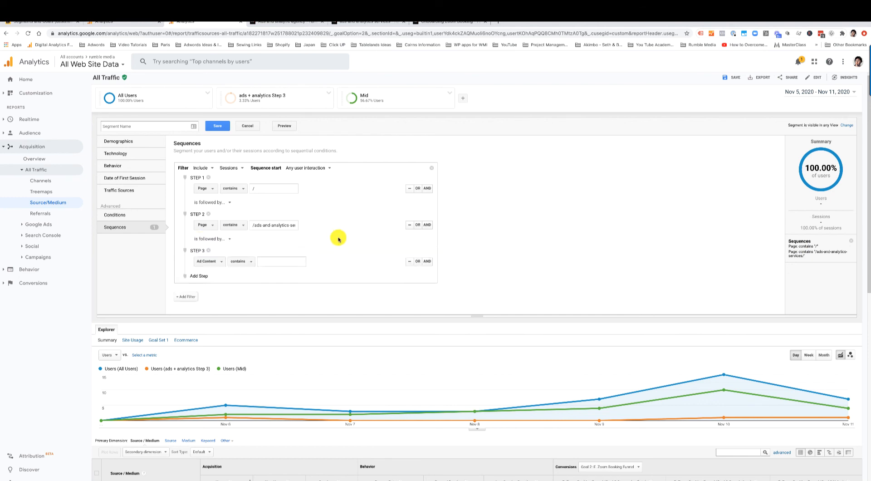
left_click(214, 261)
type("page")
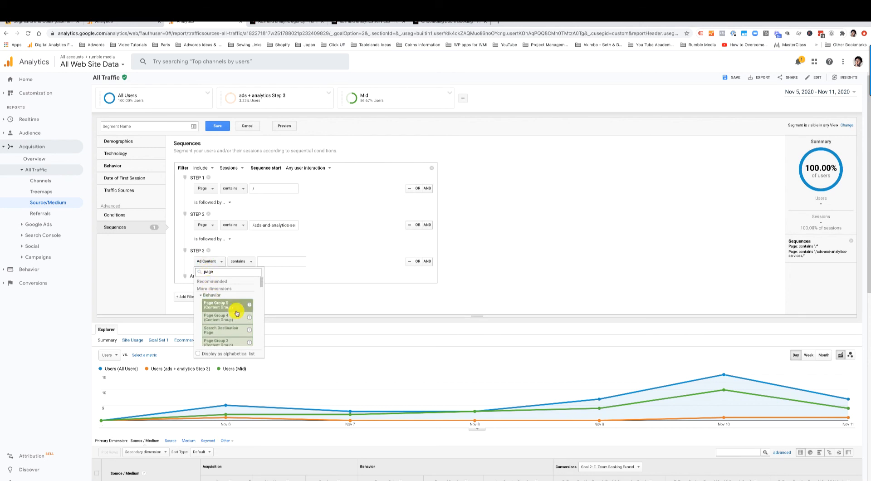
scroll(227, 307, "down", 5)
scroll(232, 310, "down", 5)
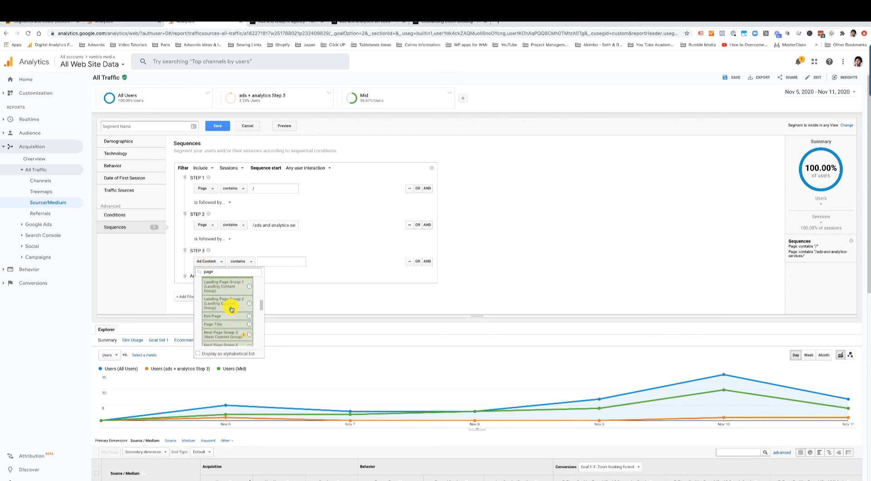
left_click(231, 309)
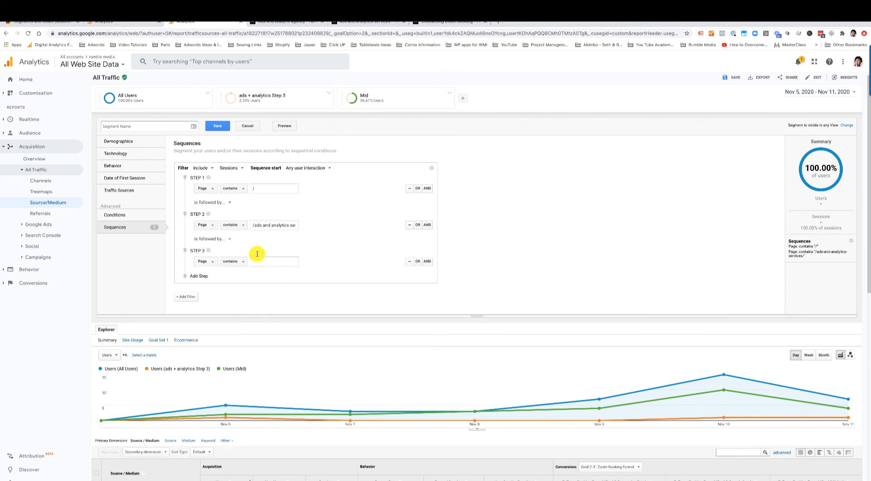
Step: Copy the path "onboarding-zoom-meeting/" from the booking page's address and enter it as the step 3 Page value
mouse_move(232, 98)
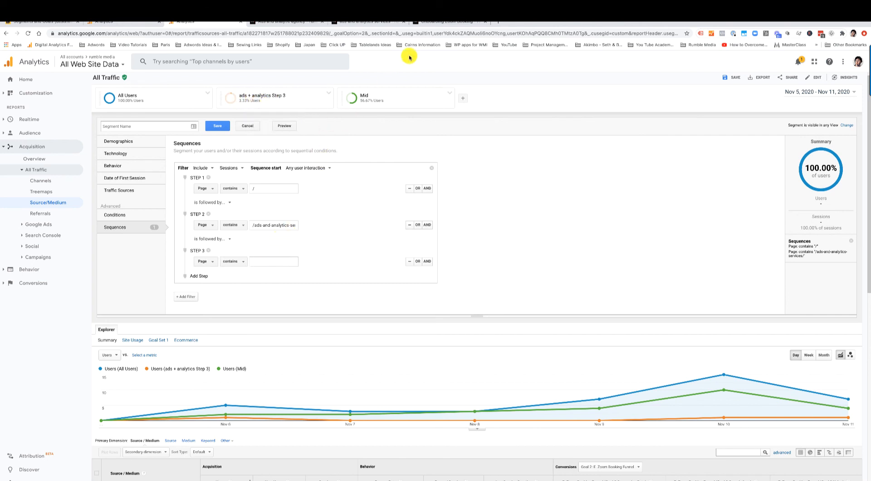
left_click(436, 22)
left_click_drag(200, 36, 141, 39)
key("ctrl+c")
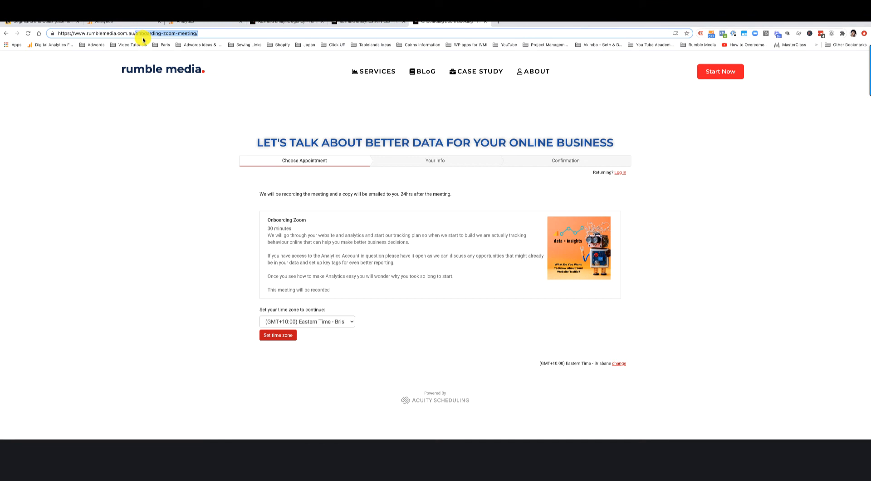
left_click(204, 22)
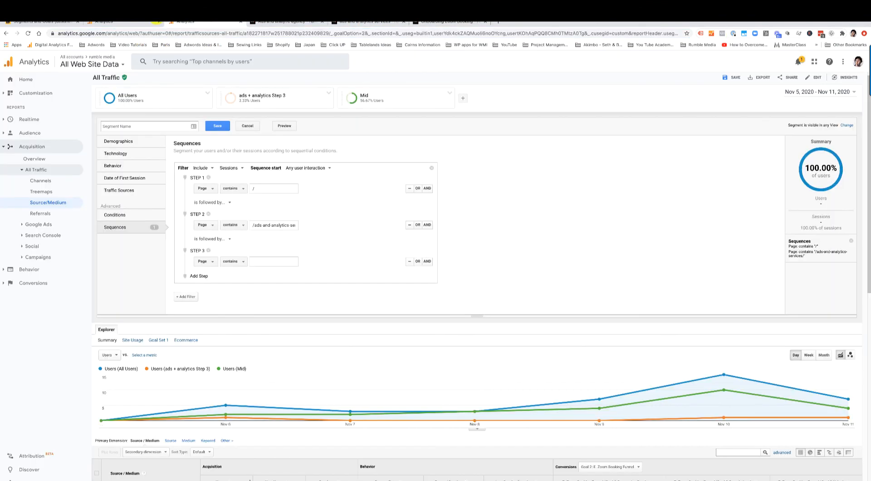
left_click(253, 261)
left_click(254, 261)
key("ctrl+v")
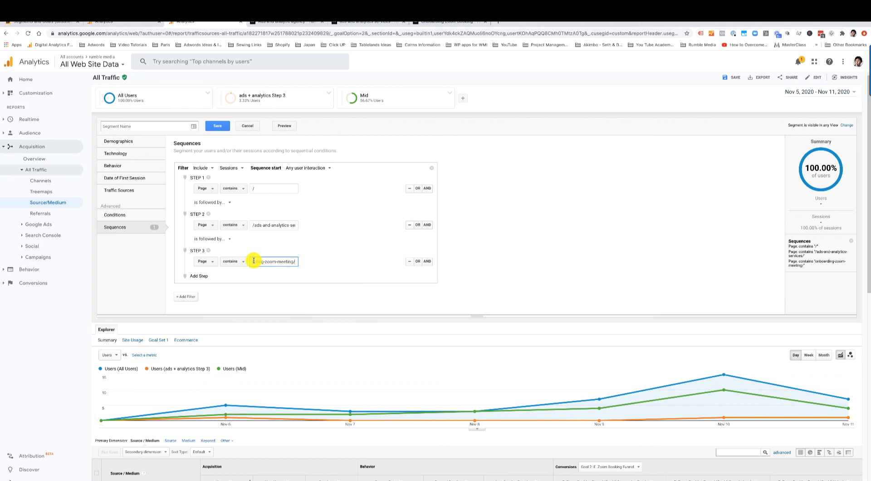
Step: Name the sequence segment "aa step 3 test" and save it
left_click(177, 127)
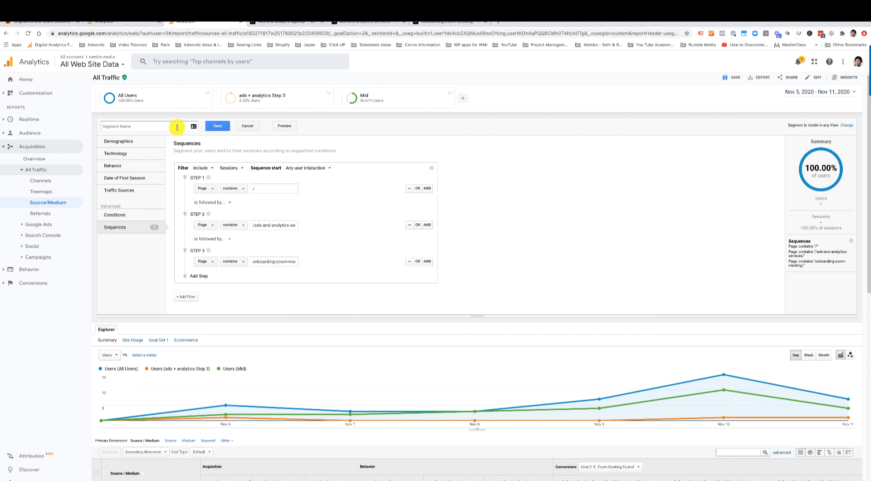
type("aa step 3 test")
left_click(221, 127)
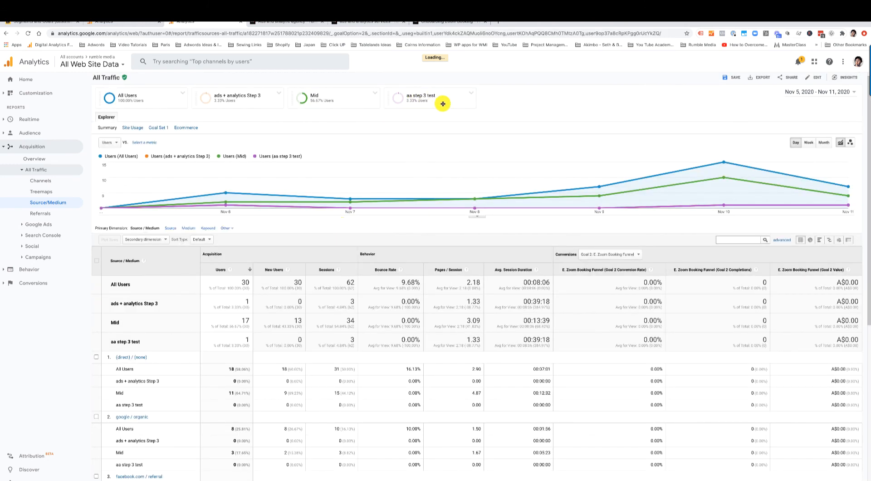
Step: Delete the "aa step 3 test" segment and remove the Mid segment from the report
mouse_move(415, 102)
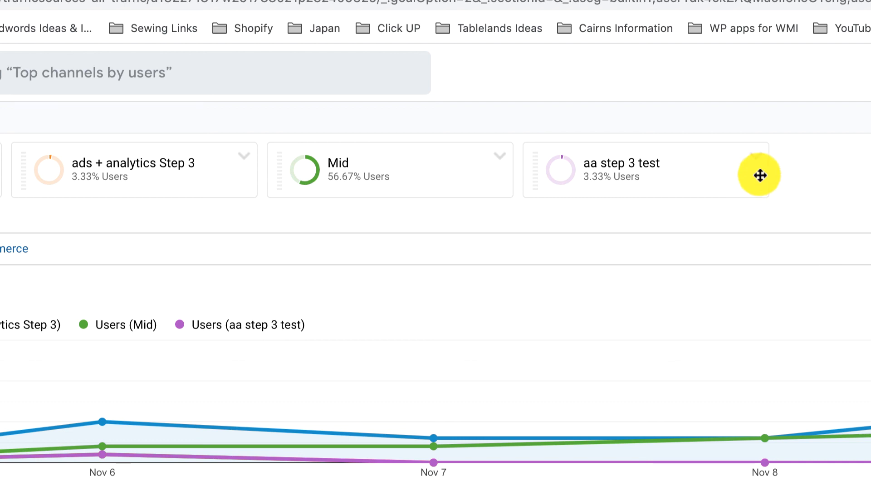
left_click(735, 154)
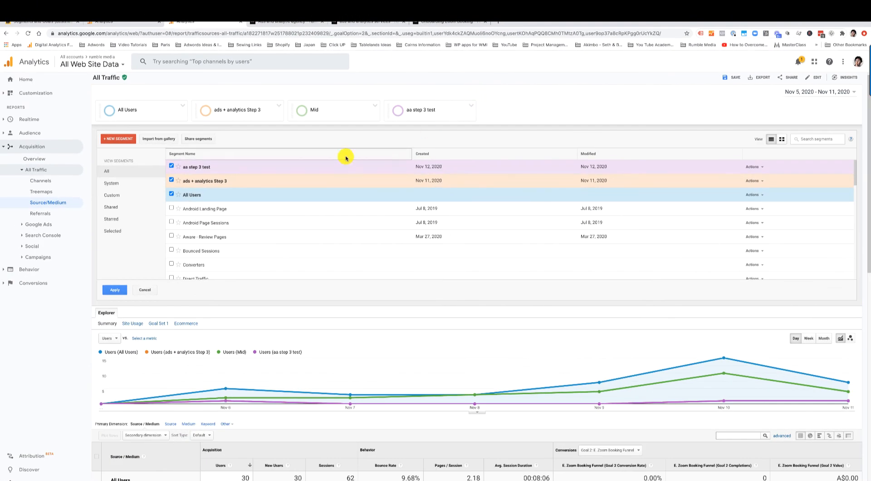
left_click(759, 167)
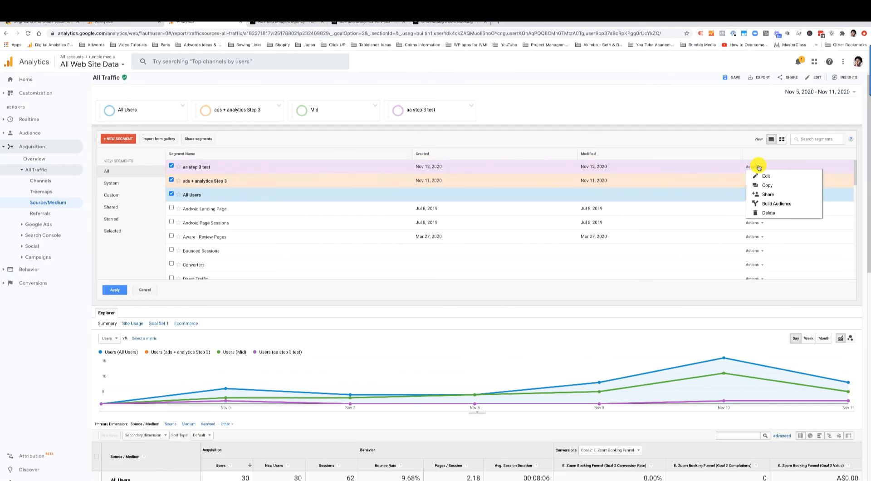
left_click(767, 213)
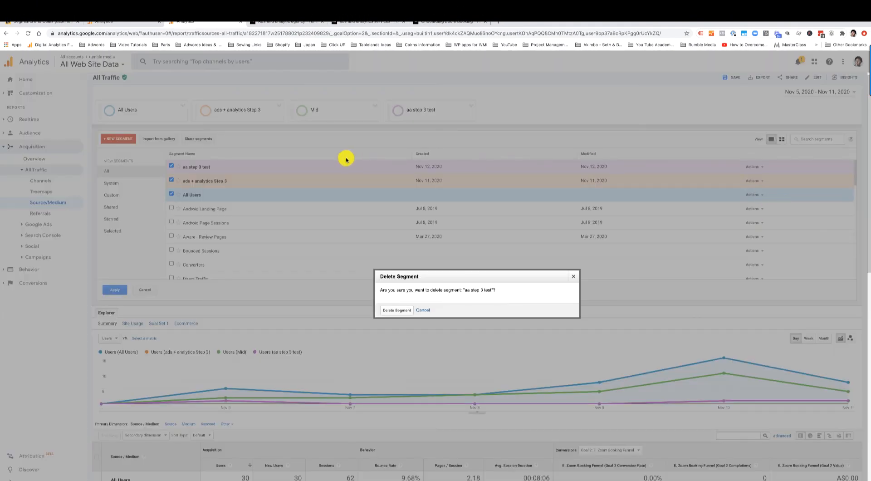
left_click(395, 311)
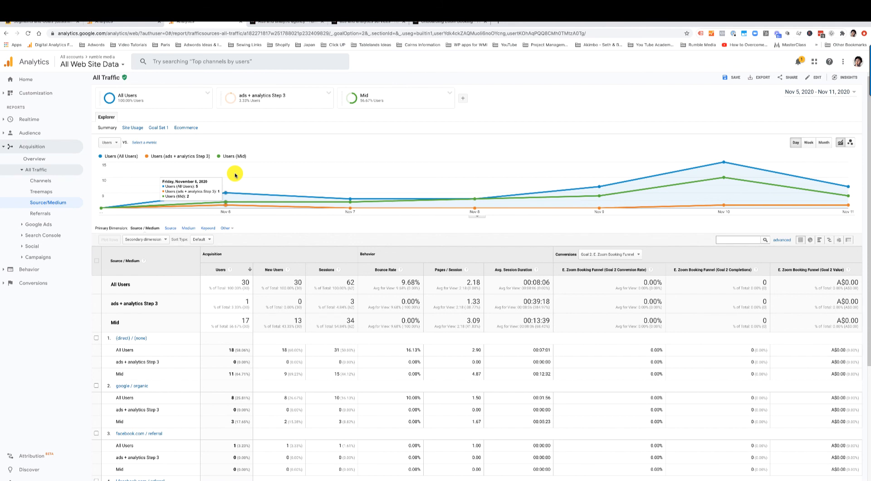
left_click(448, 96)
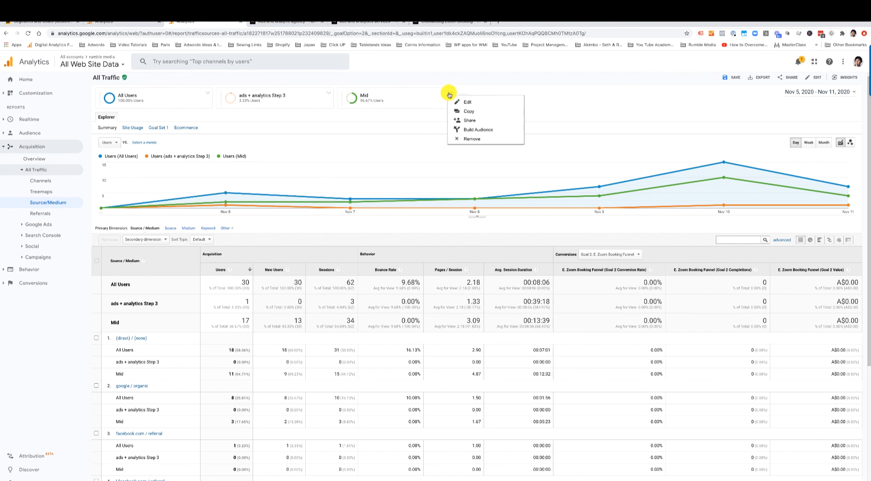
left_click(453, 136)
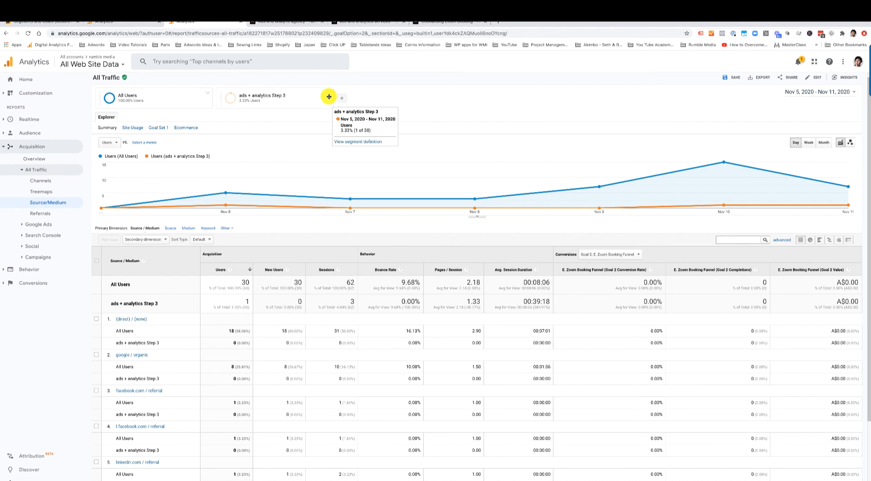
Step: Copy the "ads + analytics Step 3" segment without its third sequence step and save it as "ads + analytics Step 2"
left_click(330, 94)
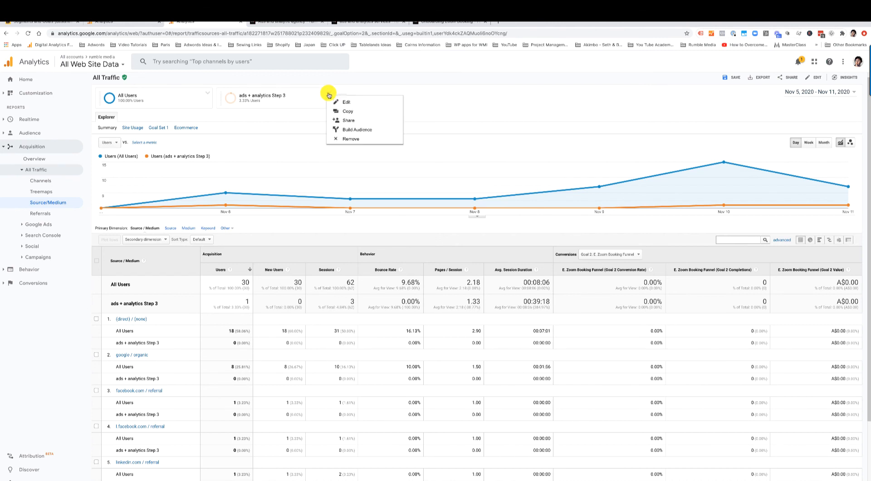
left_click(347, 111)
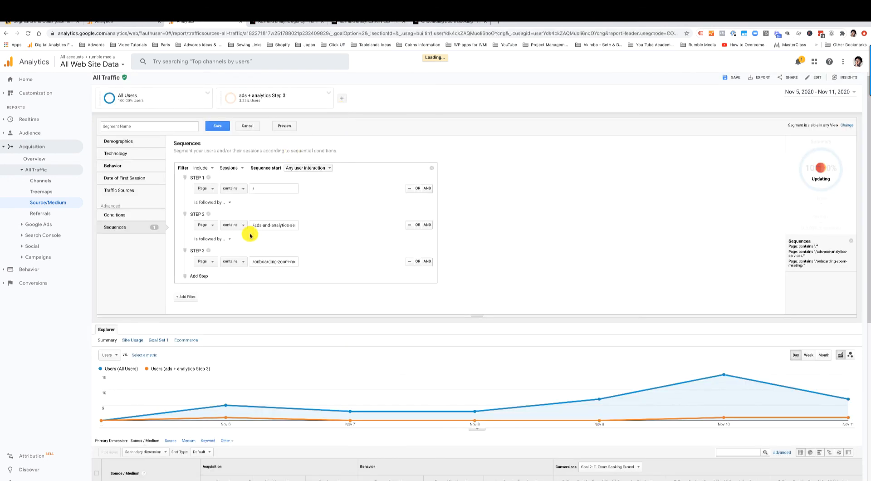
left_click(208, 250)
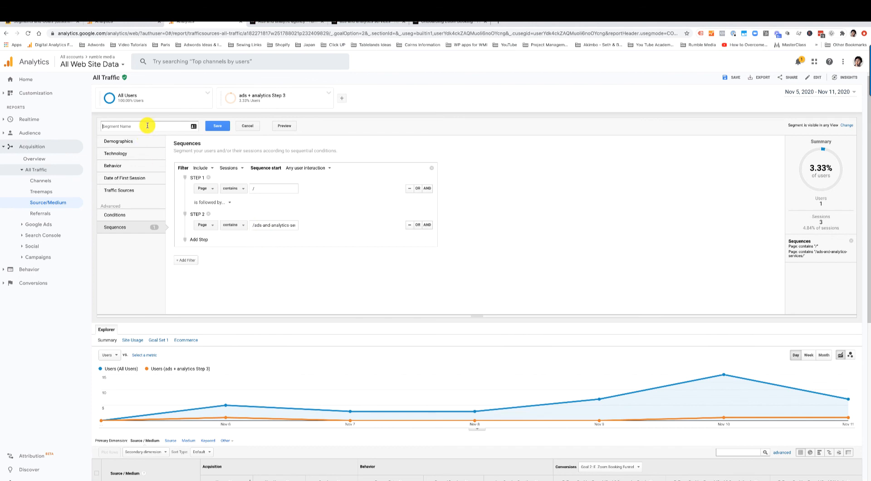
type("ads + analytics Step 2")
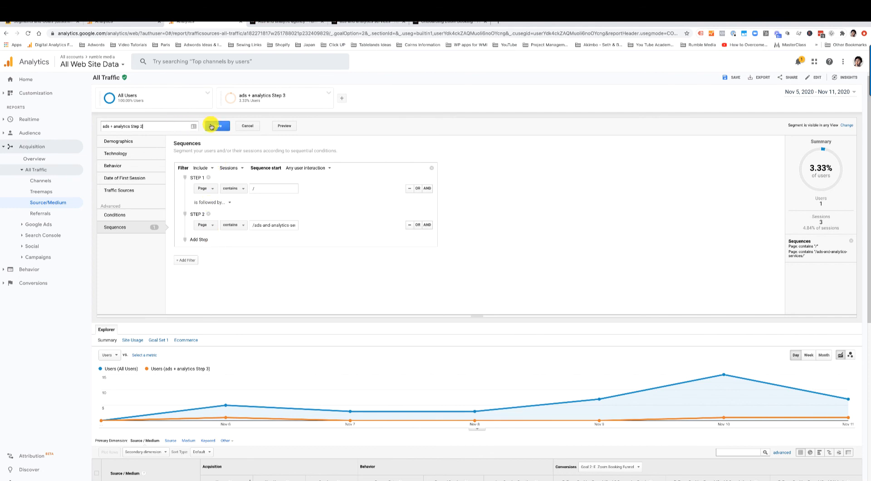
left_click(212, 127)
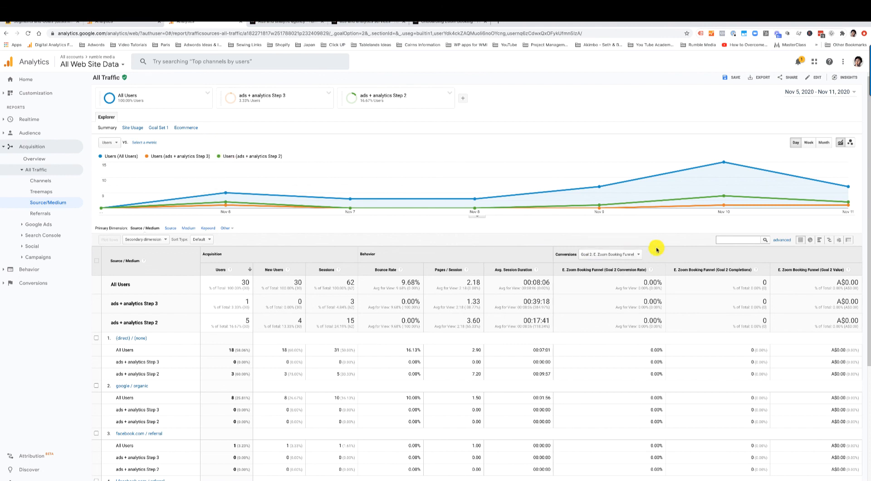
Step: Show the table's conversions for Goal 1: E. Zoom Booking, and then for All Goals
left_click(627, 257)
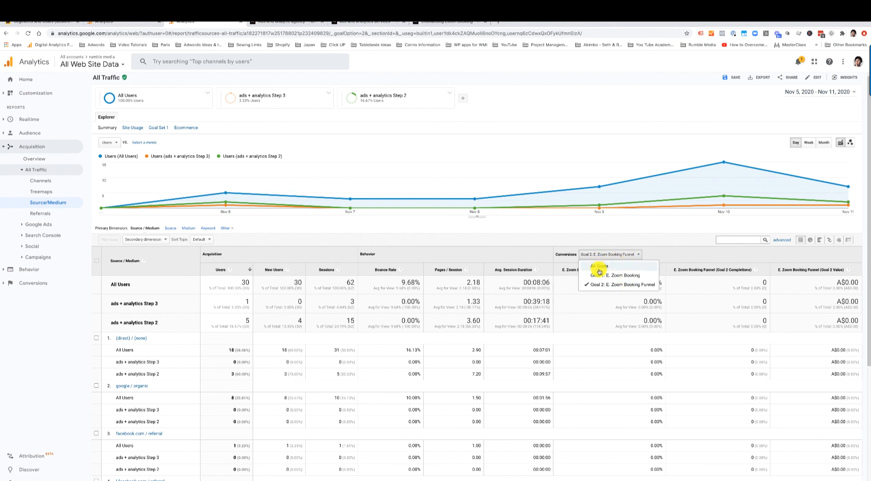
left_click(615, 275)
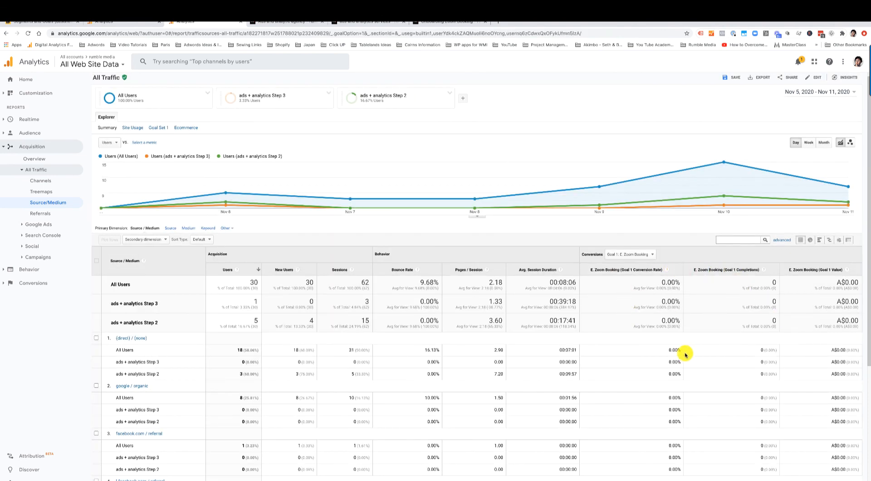
left_click(619, 255)
left_click(626, 266)
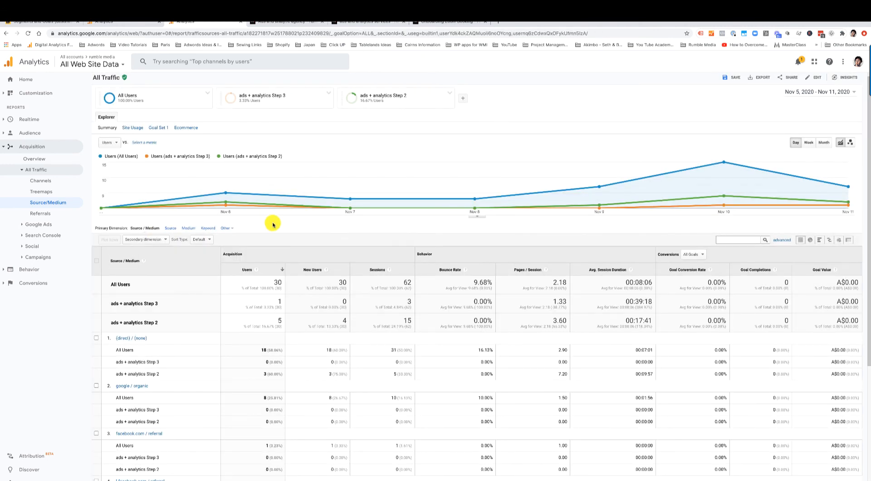
Step: Copy the "ads + analytics Step 2" segment without its second sequence step and save it as "ads + analytics Step 1"
left_click(449, 92)
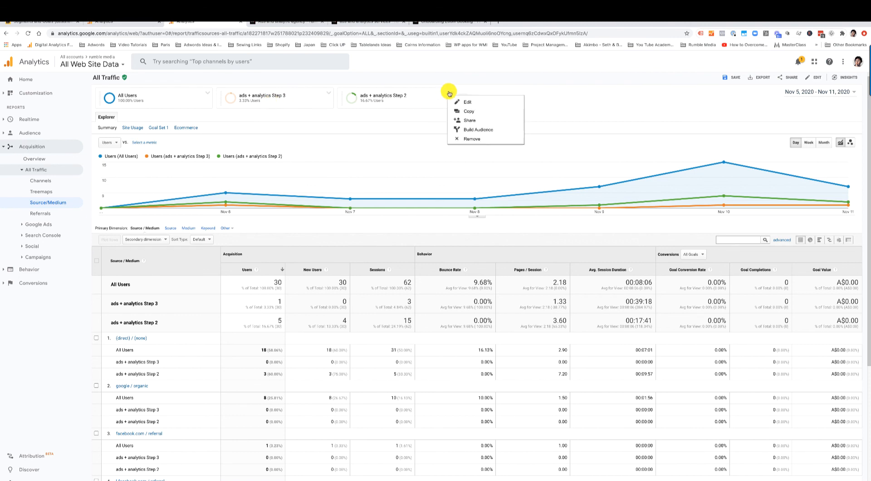
left_click(467, 111)
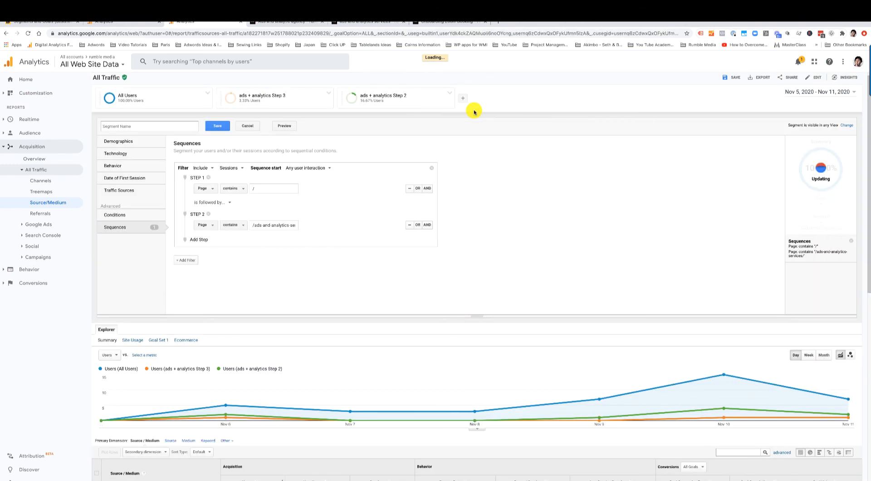
left_click(208, 214)
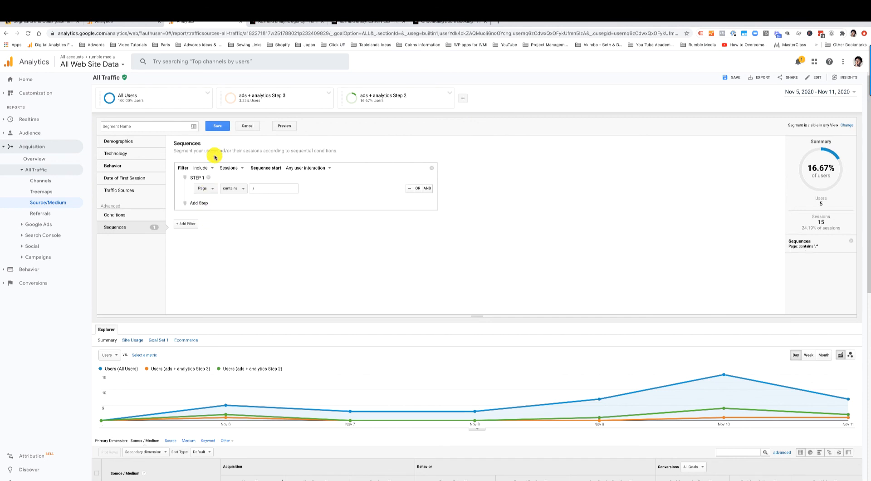
left_click(170, 128)
type("ads + analytics Step 1")
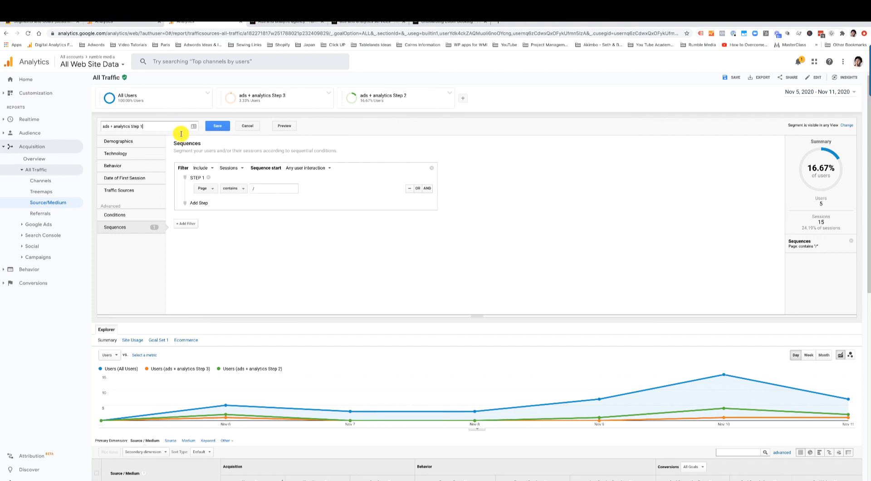
left_click(209, 127)
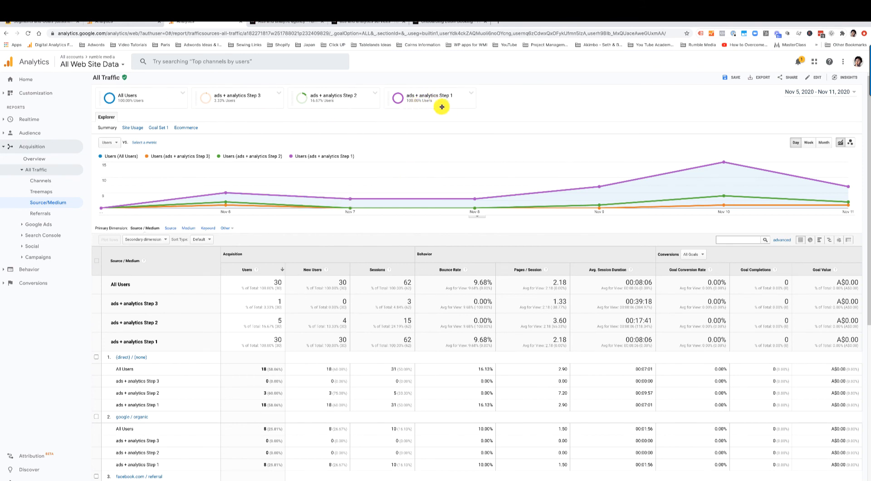
Step: Save the Source/Medium report with its four segments as a saved report named "ads + analytics SM Steps"
mouse_move(434, 107)
scroll(434, 107, "down", 7)
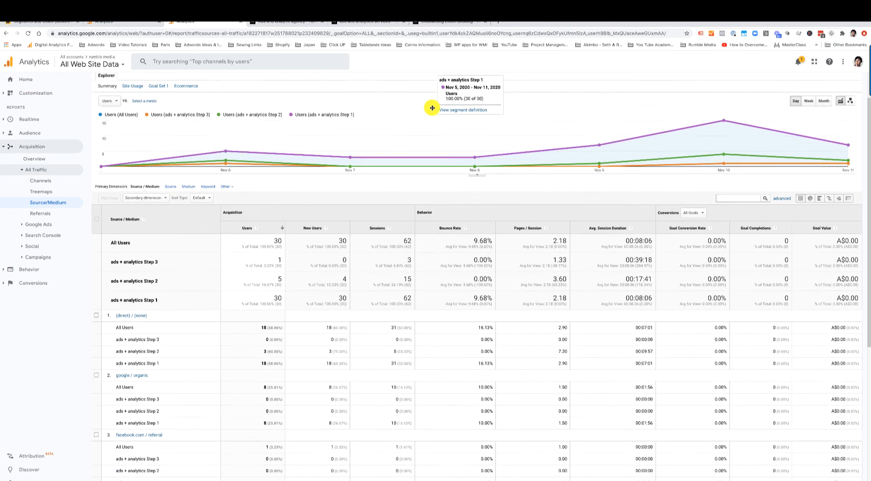
scroll(433, 109, "up", 7)
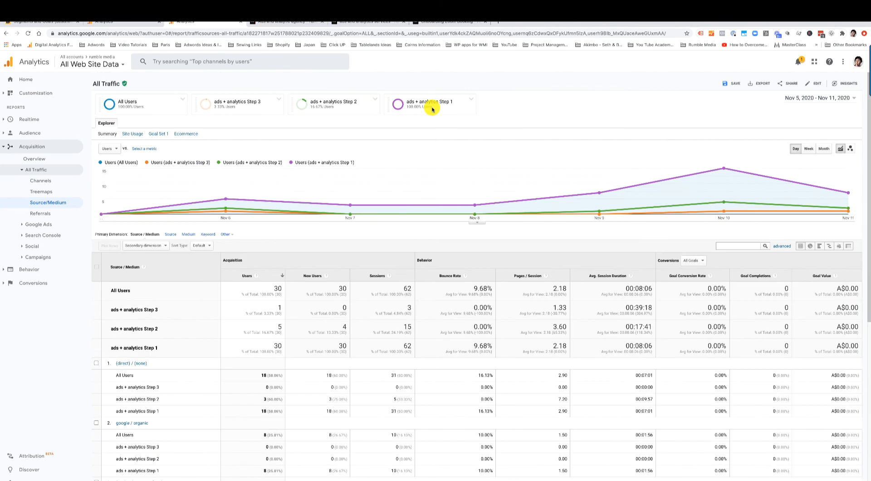
left_click(729, 84)
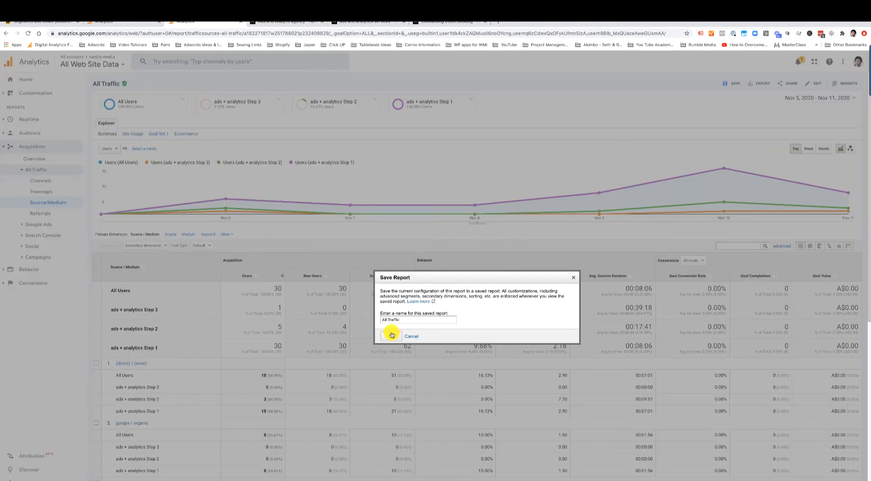
left_click_drag(408, 319, 374, 319)
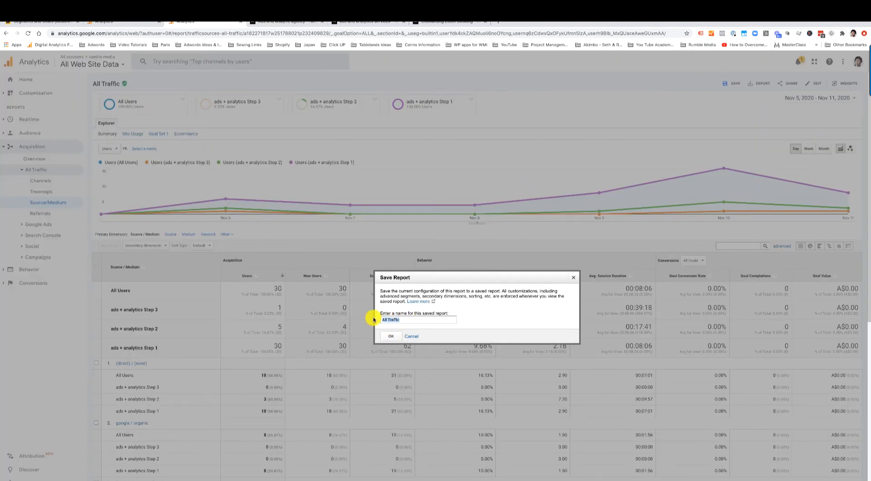
type("Goog")
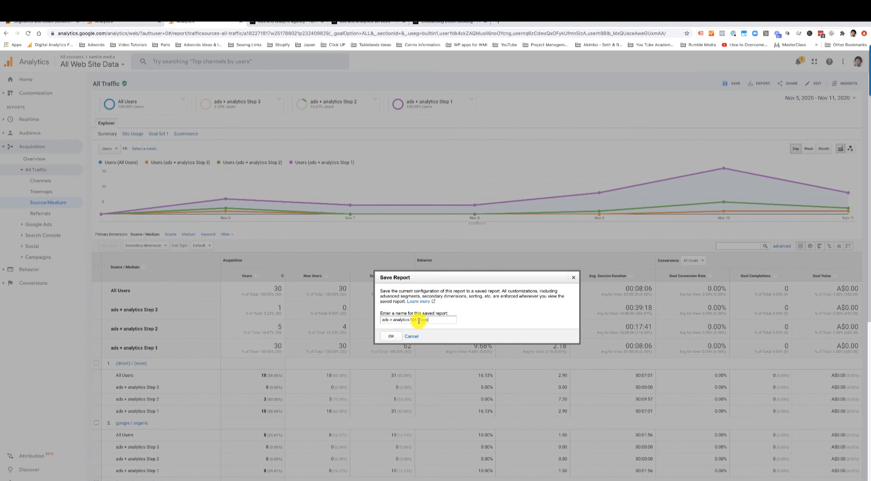
left_click(391, 337)
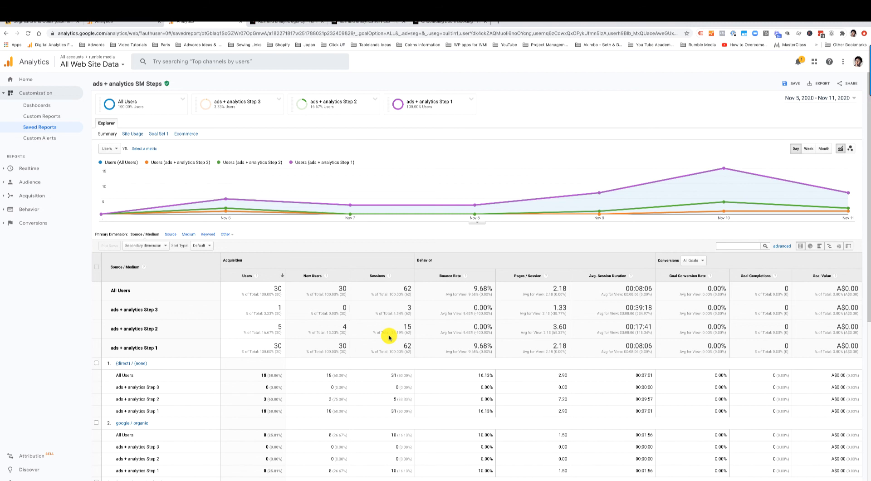
Step: Open the view's goals list in the admin settings and search Google for "goals limit google analytics" in a new tab
left_click(32, 477)
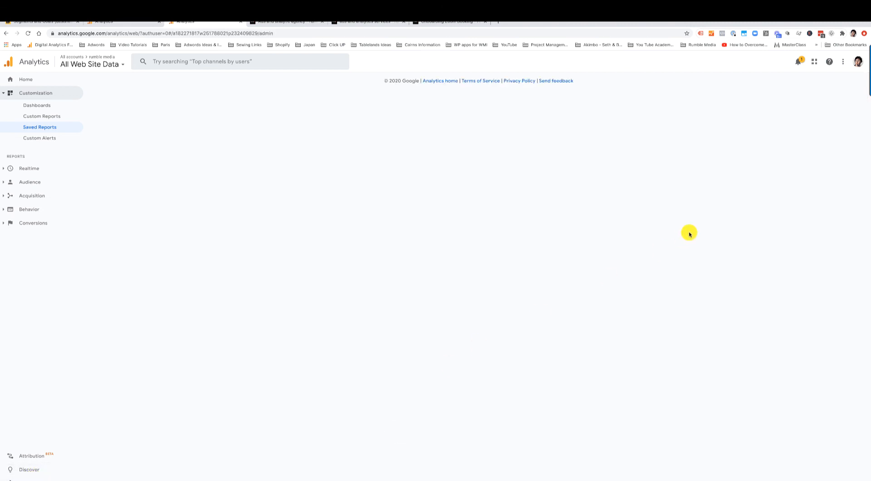
left_click(409, 158)
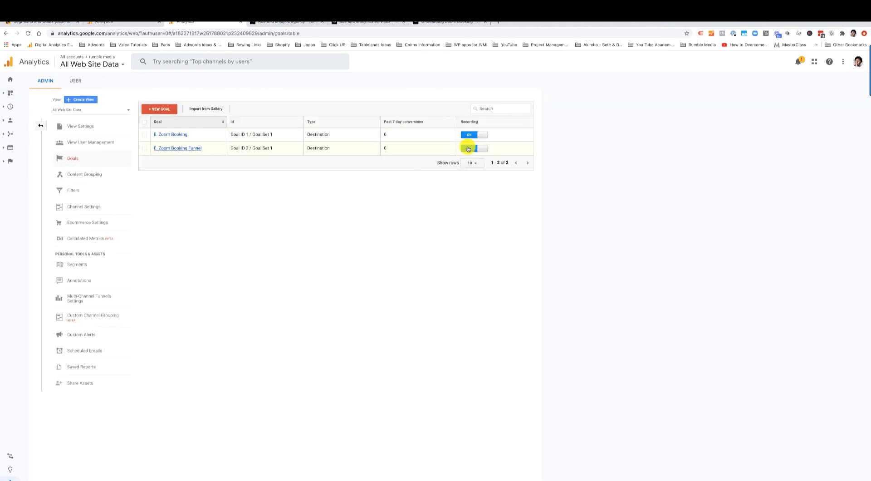
left_click(497, 22)
type("goals")
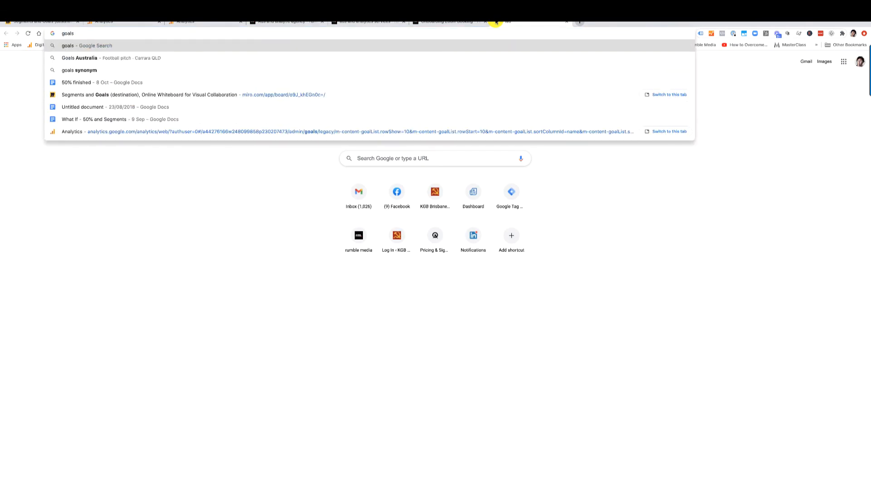
type(" limit goog")
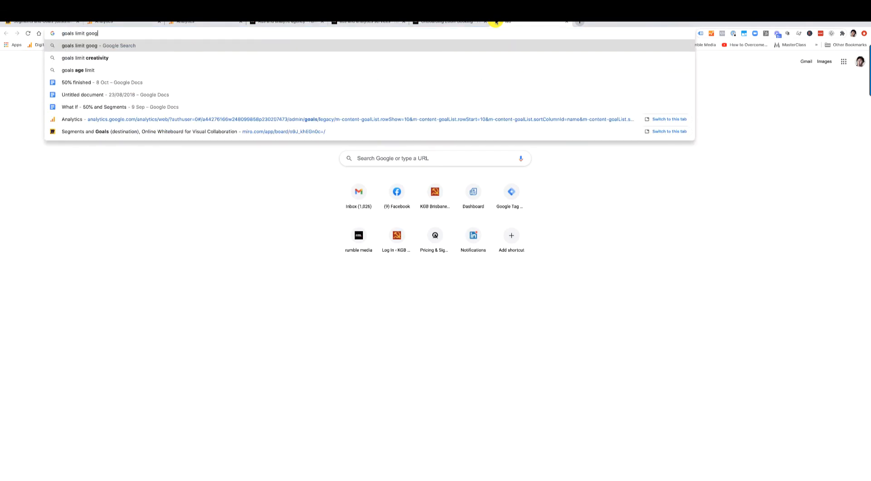
type("le analytics")
key("Return")
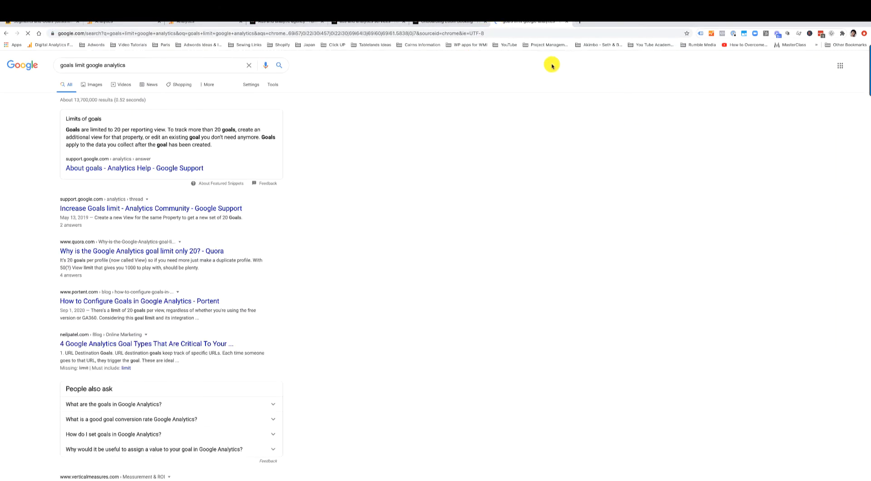
Step: Return to the Analytics admin overview and list the property's available views
left_click(177, 22)
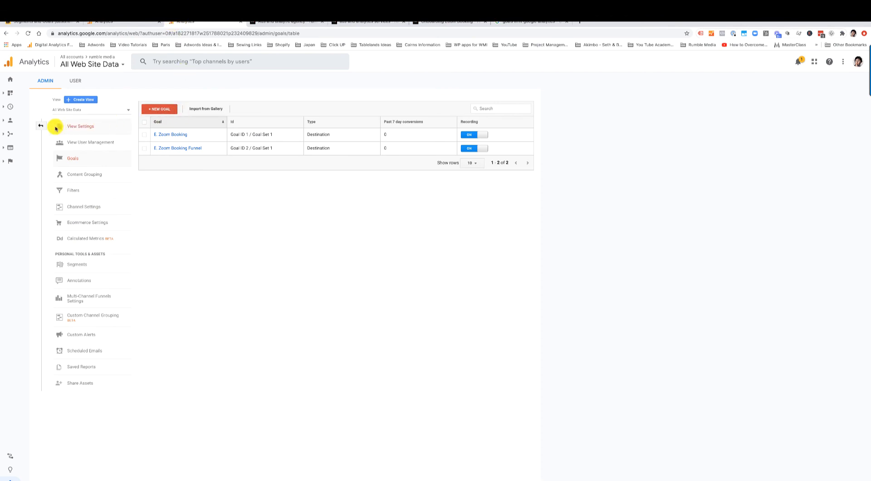
left_click(40, 126)
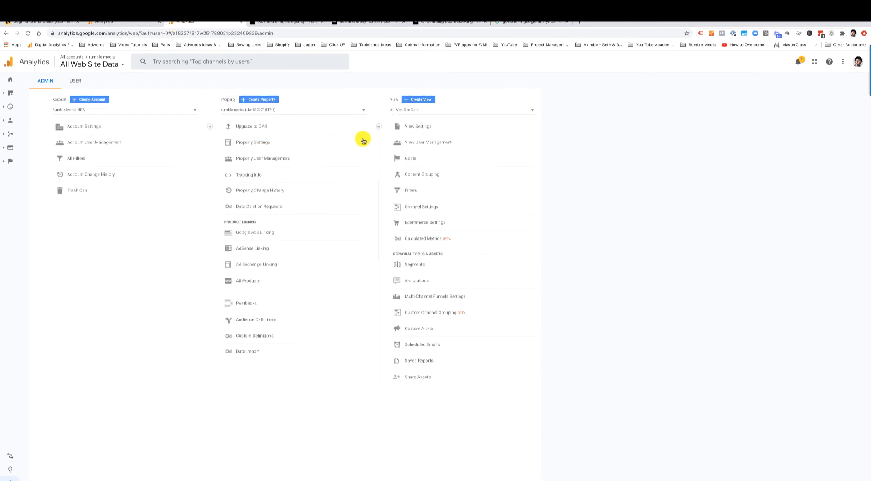
left_click(513, 111)
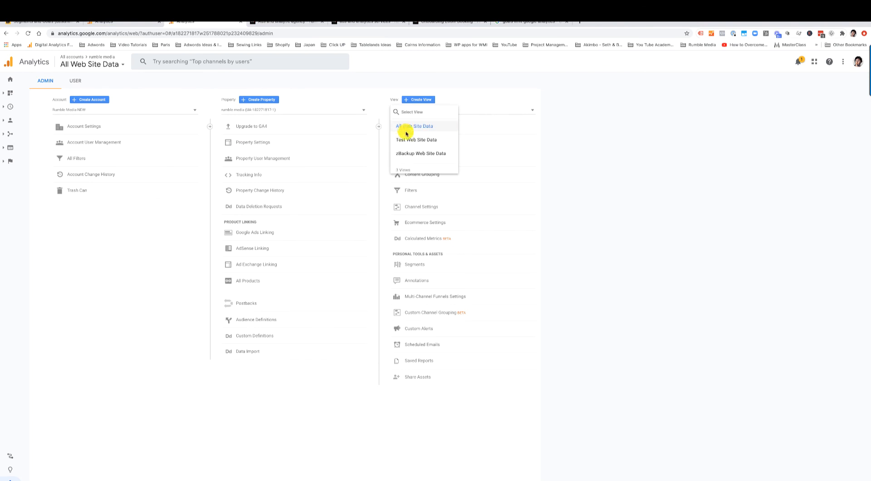